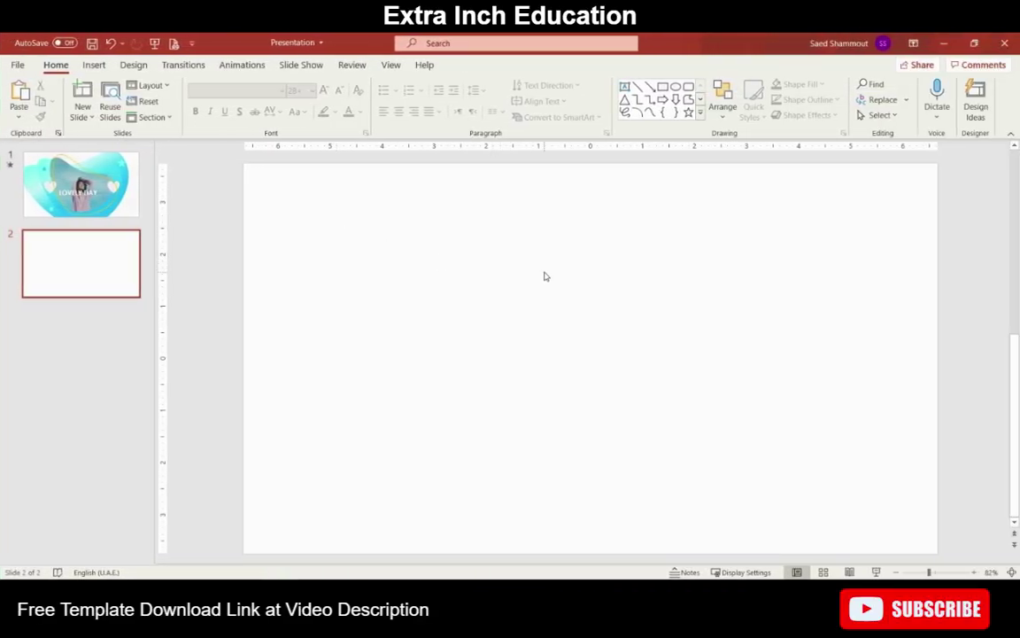
# Step: Draw a circle near the middle of slide 2 and enlarge it to about 5.46 inches in height and width
pyautogui.click(93, 65)
pyautogui.click(238, 97)
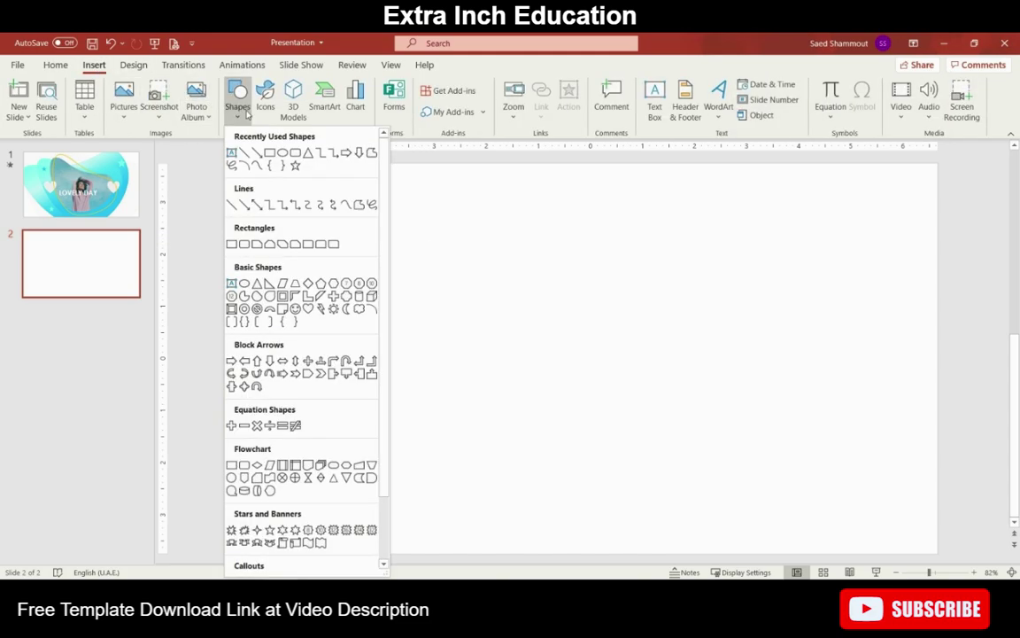
pyautogui.click(282, 152)
pyautogui.moveTo(547, 271); pyautogui.dragTo(754, 479)
pyautogui.moveTo(677, 412); pyautogui.dragTo(632, 407)
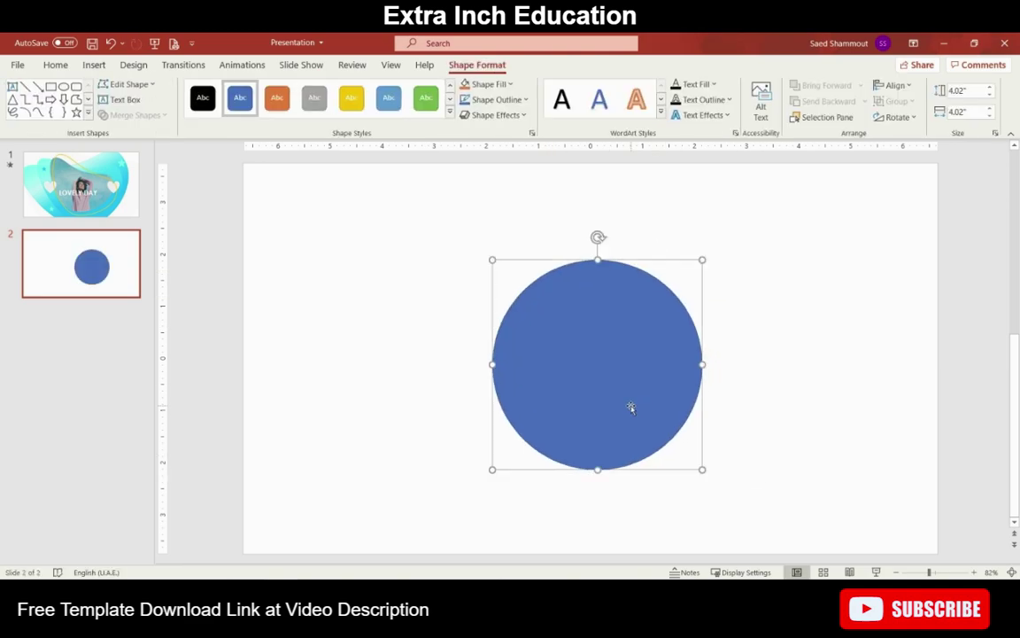
pyautogui.moveTo(493, 260); pyautogui.dragTo(418, 187)
# Step: Edit the circle's points, shifting its top point outward to the left, its right point slightly up and its bottom point slightly inward
pyautogui.rightClick(510, 307)
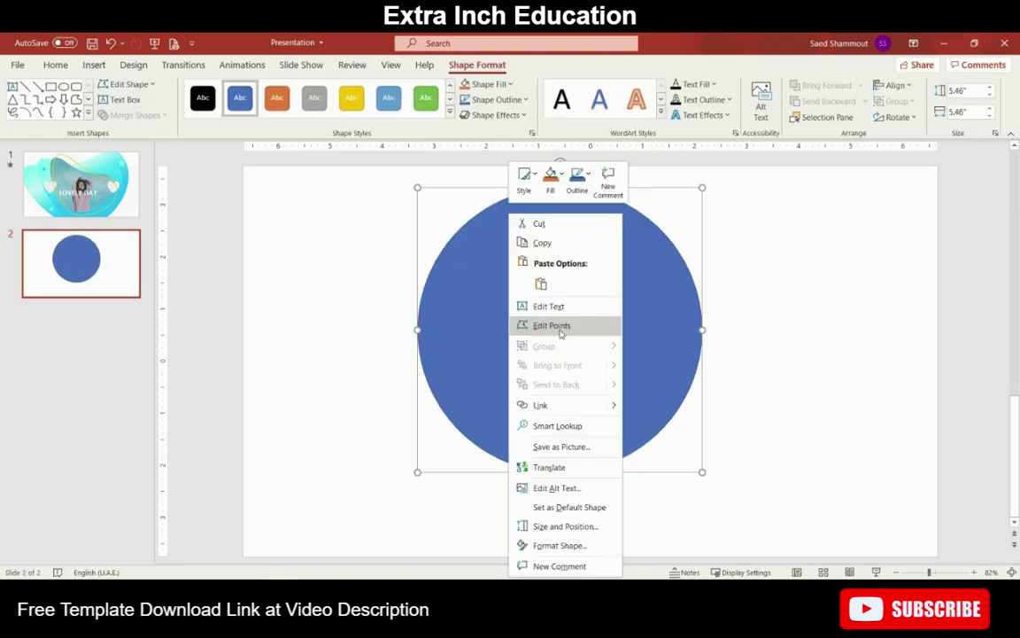
pyautogui.click(560, 330)
pyautogui.moveTo(572, 354); pyautogui.dragTo(572, 377)
pyautogui.rightClick(618, 212)
pyautogui.click(646, 323)
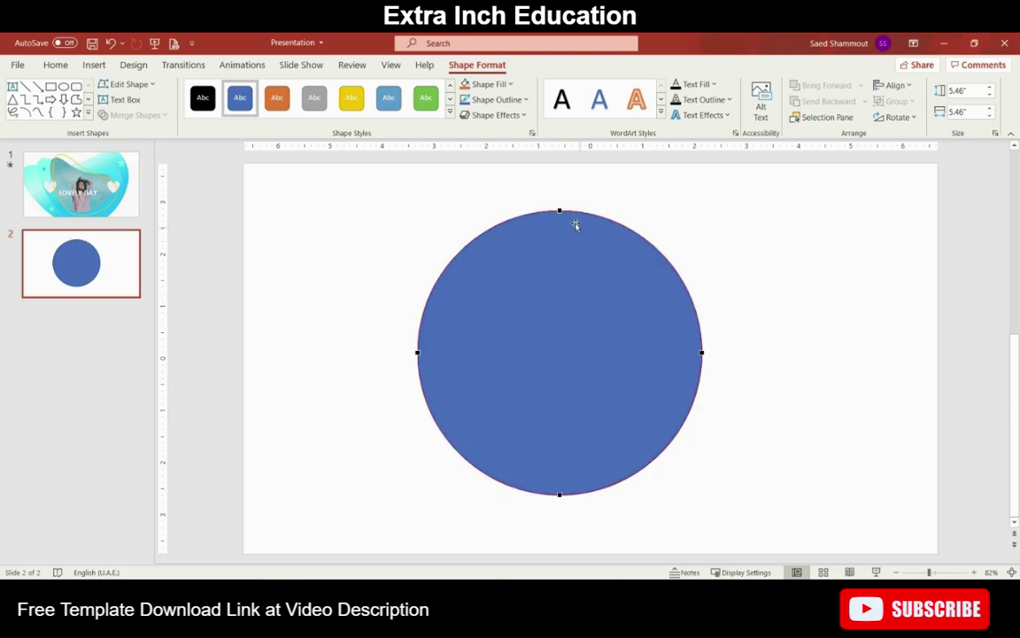
pyautogui.moveTo(558, 210); pyautogui.dragTo(469, 223)
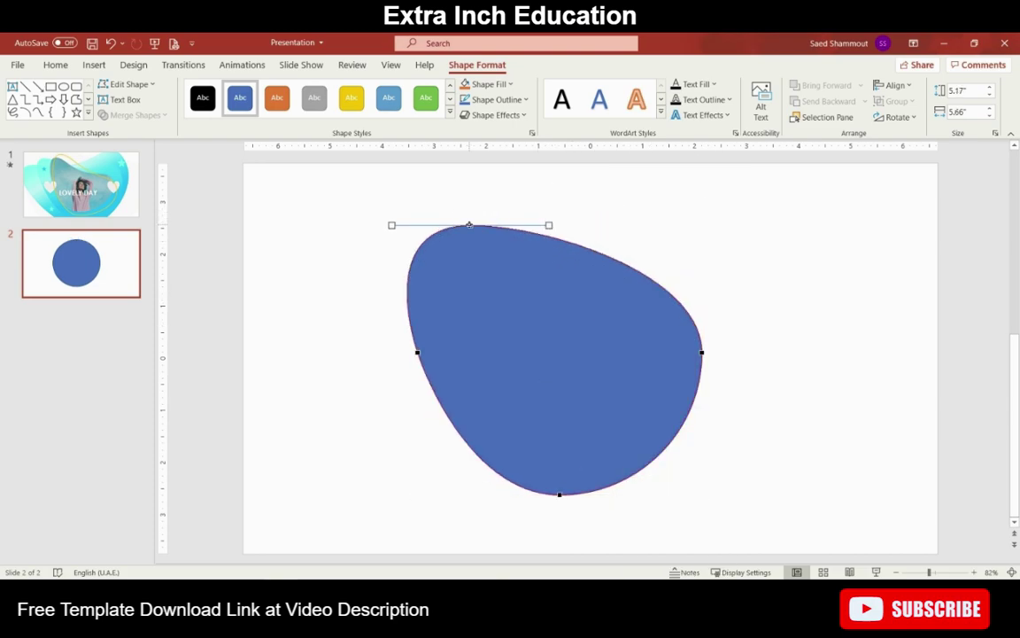
pyautogui.moveTo(701, 352); pyautogui.dragTo(729, 330)
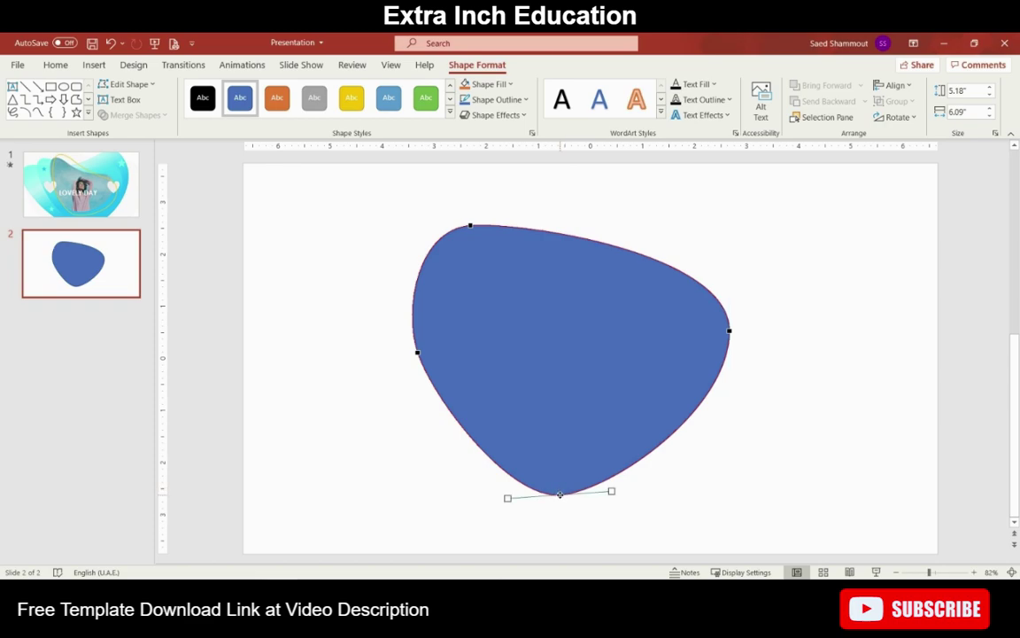
pyautogui.moveTo(579, 472); pyautogui.dragTo(581, 470)
# Step: Raise the shape's left point and tilt the top point's curve handles to form a rounded lobe with a concave upper edge
pyautogui.moveTo(420, 228); pyautogui.dragTo(365, 256)
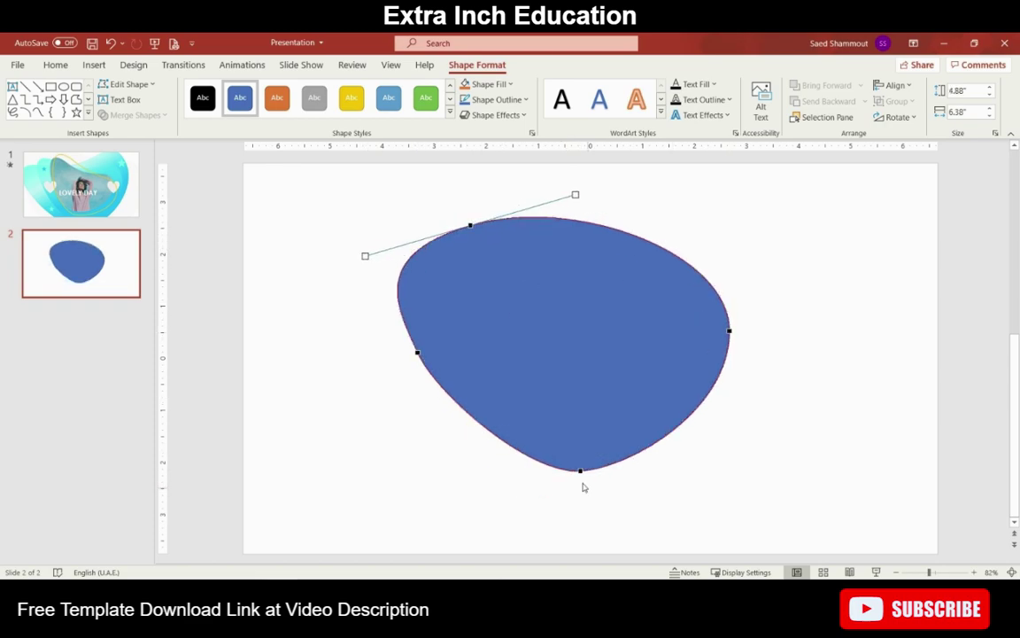
pyautogui.moveTo(390, 339); pyautogui.dragTo(387, 293)
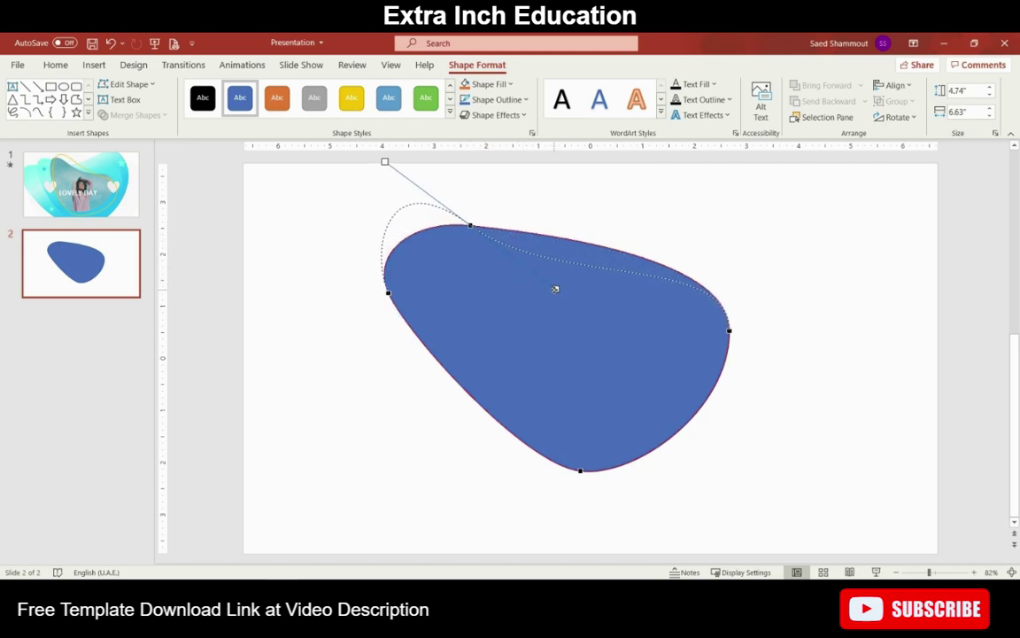
pyautogui.moveTo(556, 289); pyautogui.dragTo(557, 292)
# Step: Round out the right and bottom curves of the blob with their points' handles and move the blob toward the slide's centre
pyautogui.click(729, 333)
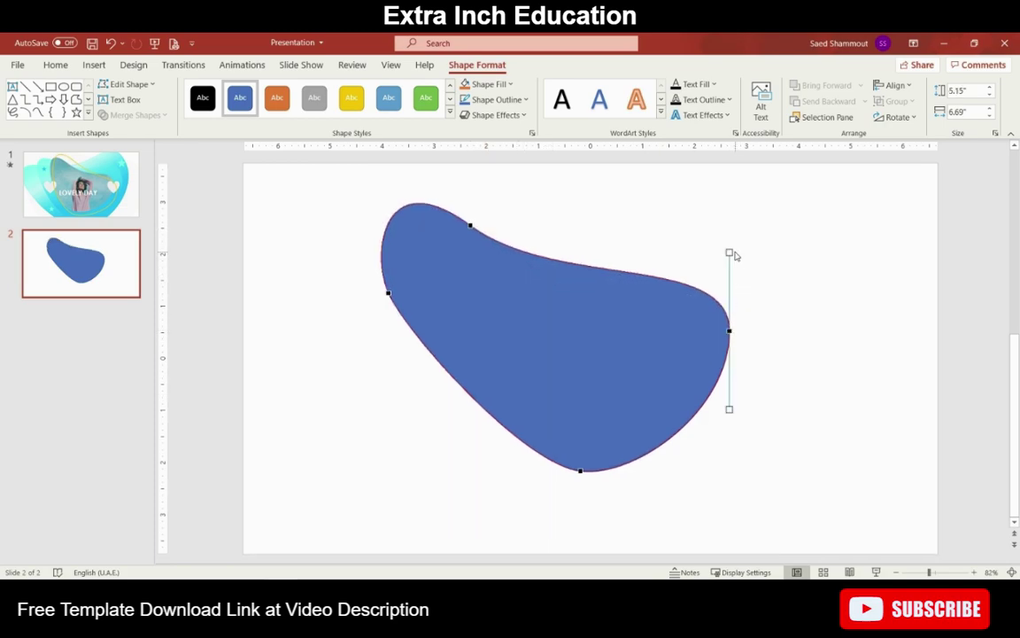
pyautogui.moveTo(729, 252); pyautogui.dragTo(689, 222)
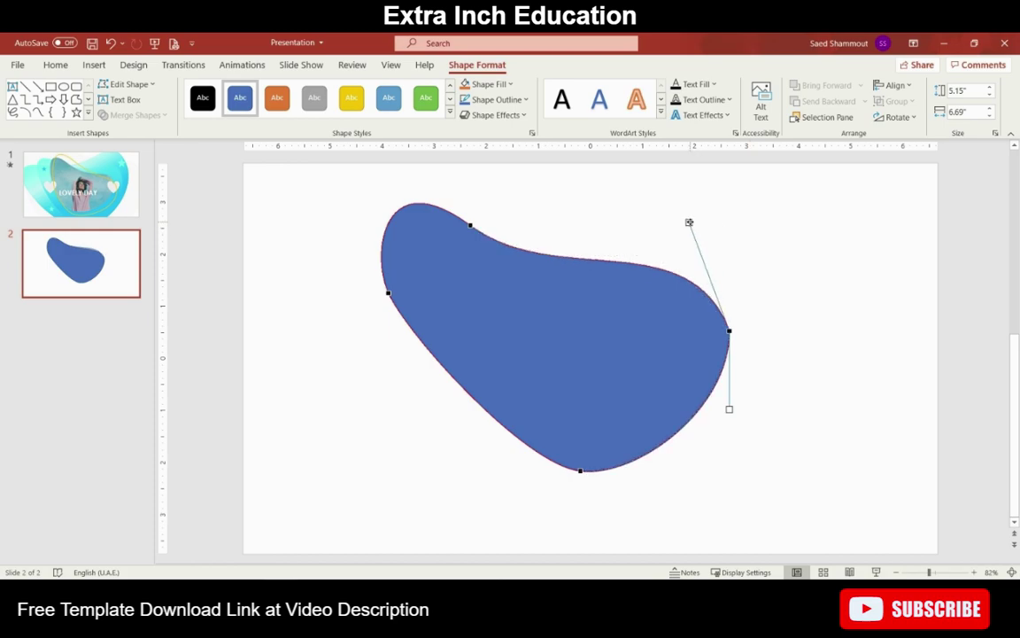
pyautogui.moveTo(747, 424); pyautogui.dragTo(753, 426)
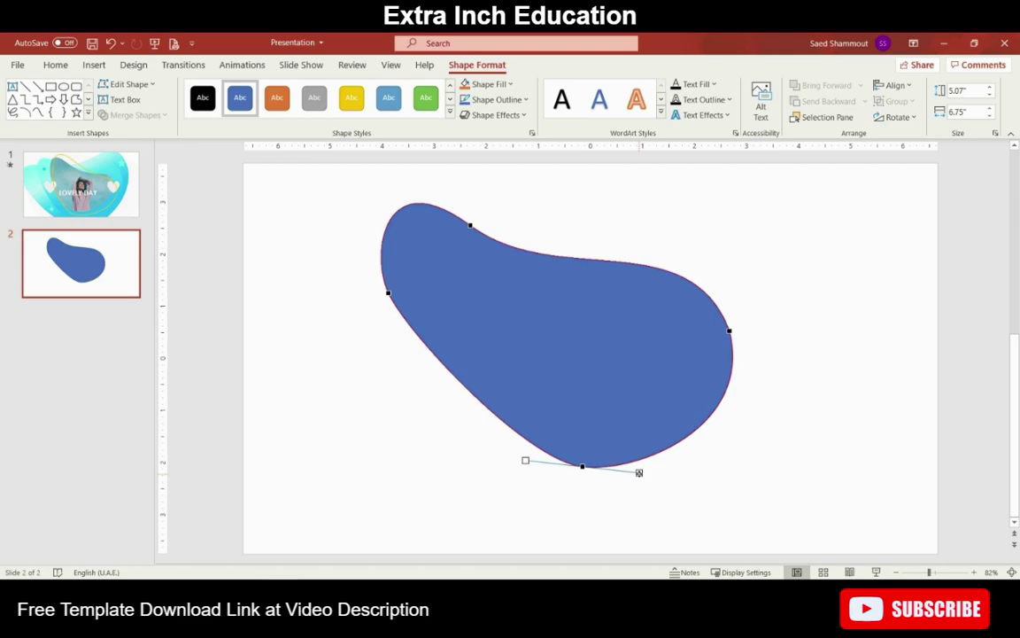
pyautogui.moveTo(639, 472); pyautogui.dragTo(681, 476)
pyautogui.moveTo(627, 336); pyautogui.dragTo(649, 371)
# Step: Add a new slide after slide 2 and delete its title and content placeholders
pyautogui.rightClick(93, 311)
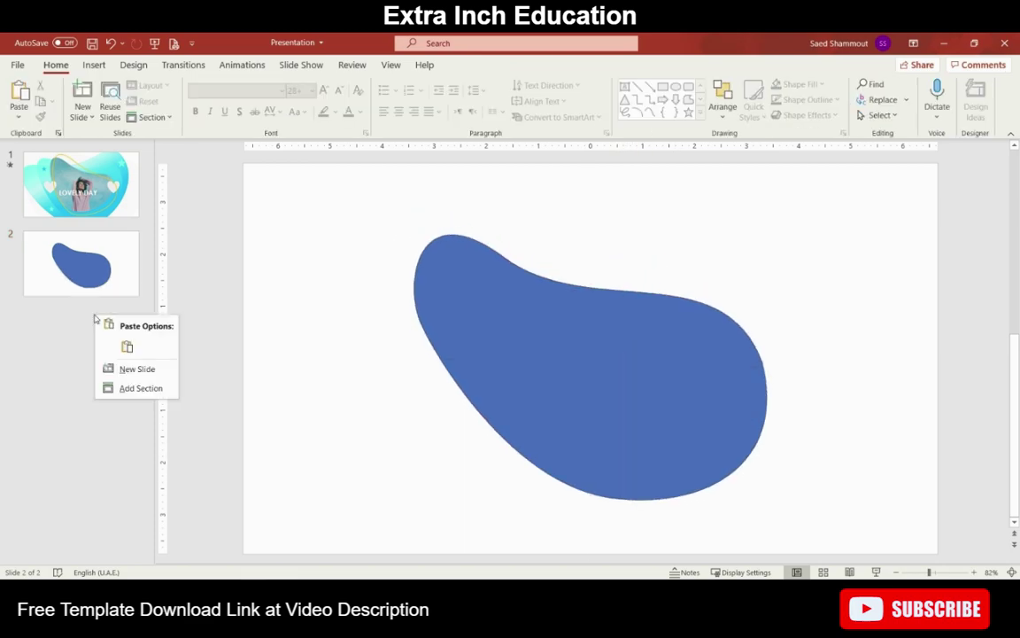
pyautogui.click(128, 367)
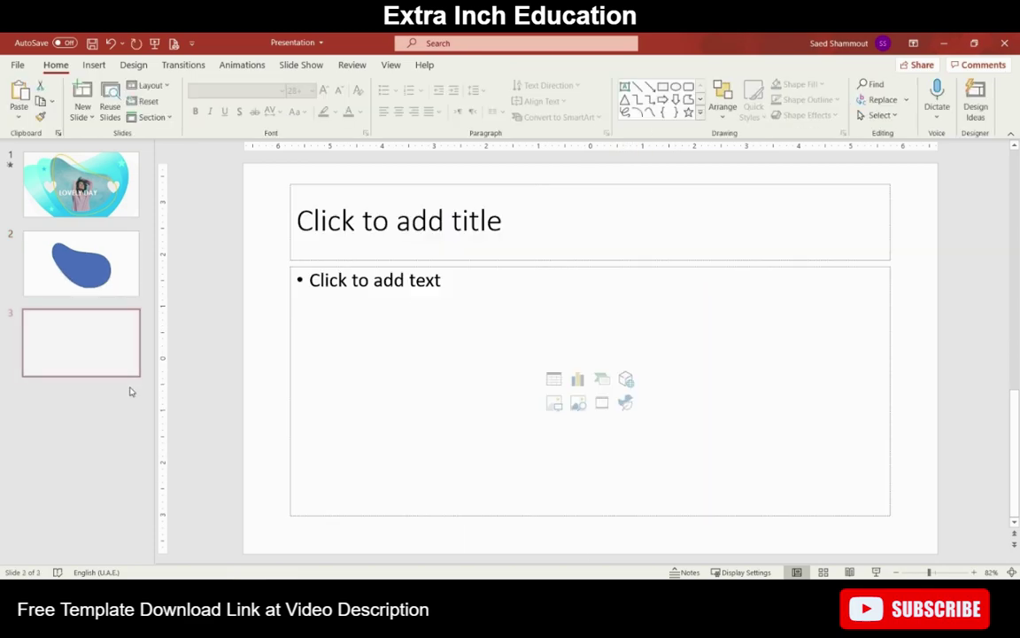
pyautogui.click(283, 361)
pyautogui.hotkey('ctrl', 'a')
pyautogui.press('Delete')
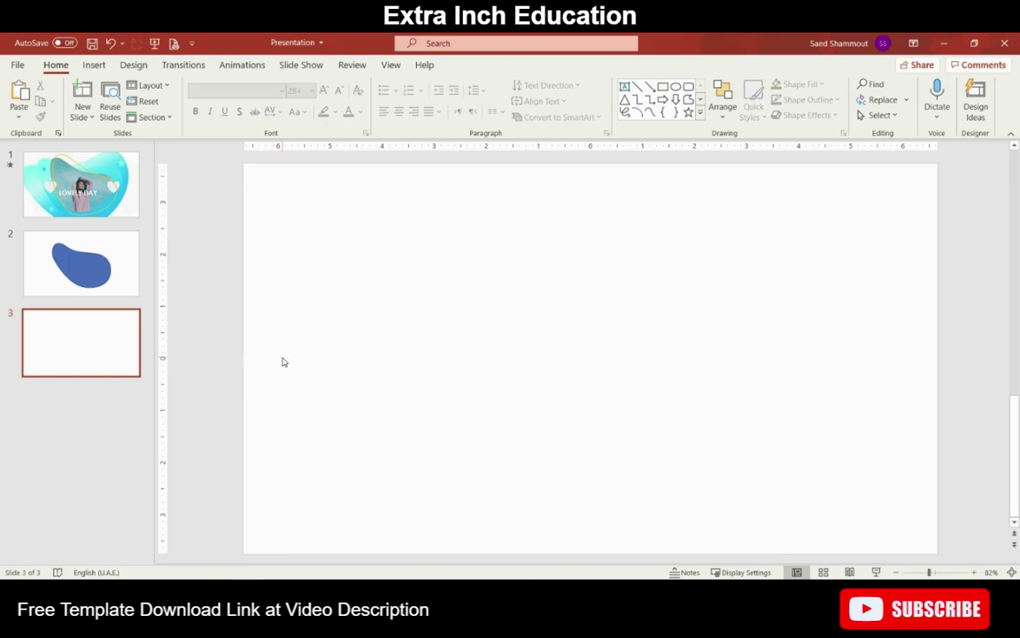
# Step: Copy the blue blob from slide 2 onto the blank slide 3
pyautogui.click(95, 270)
pyautogui.click(508, 296)
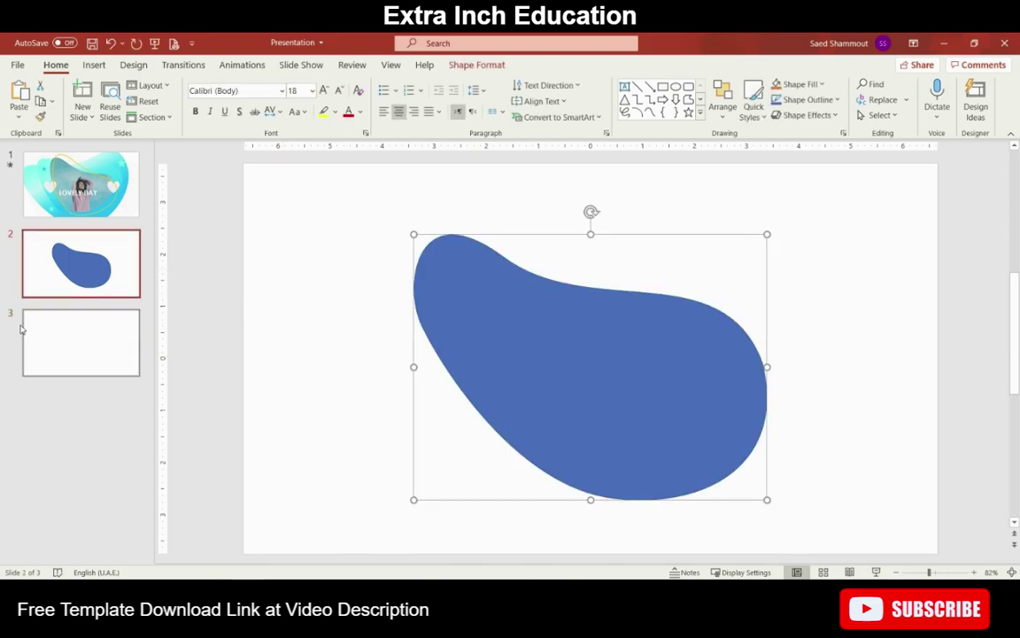
pyautogui.click(87, 342)
pyautogui.hotkey('ctrl', 'v')
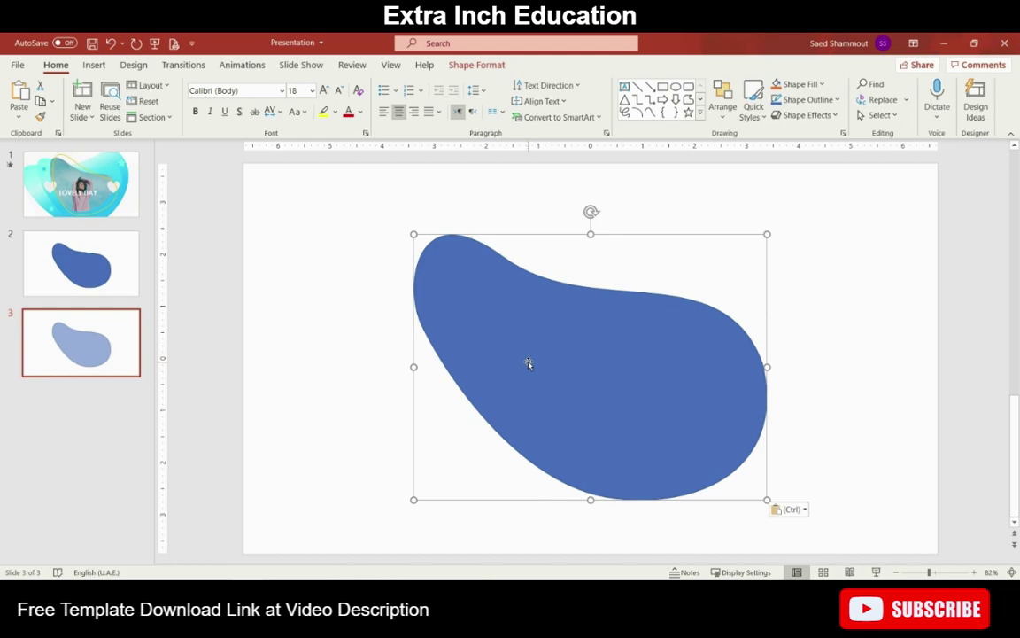
# Step: Format the copied blob with no line and a gradient fill
pyautogui.rightClick(528, 363)
pyautogui.click(578, 329)
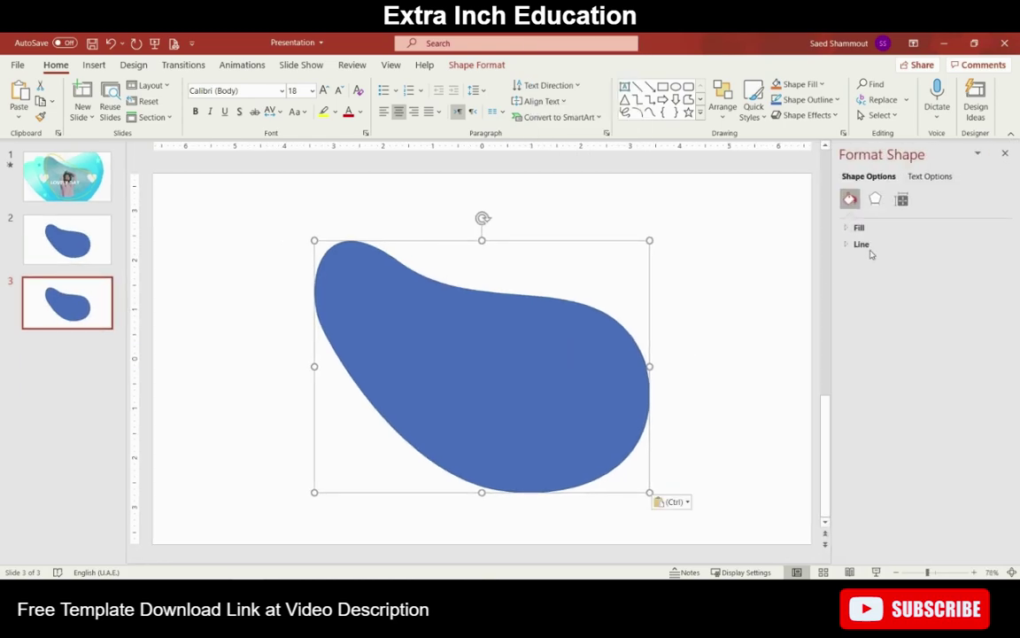
pyautogui.click(864, 245)
pyautogui.click(871, 265)
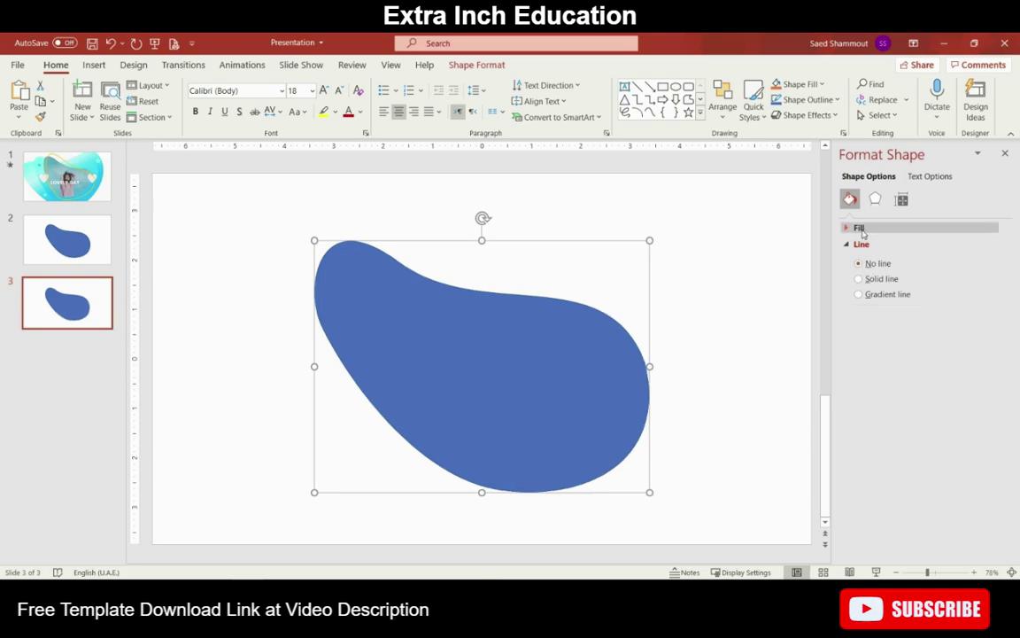
pyautogui.click(857, 227)
pyautogui.click(882, 280)
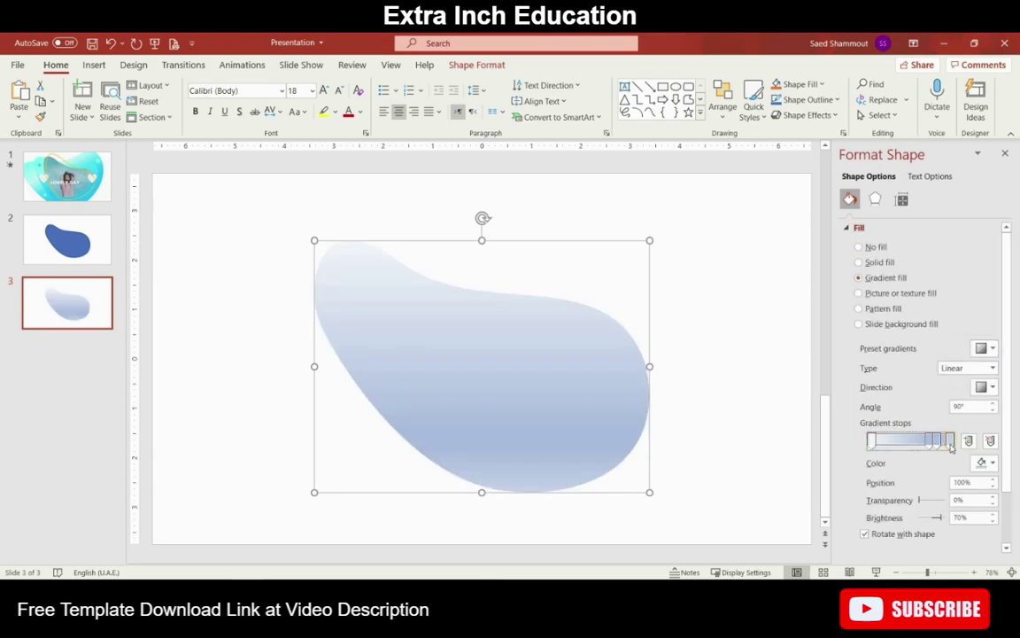
# Step: Recolour the blob's last gradient stop to the recent sky blue and its first stop to the recent mint green
pyautogui.click(993, 464)
pyautogui.click(917, 415)
pyautogui.click(871, 440)
pyautogui.click(993, 464)
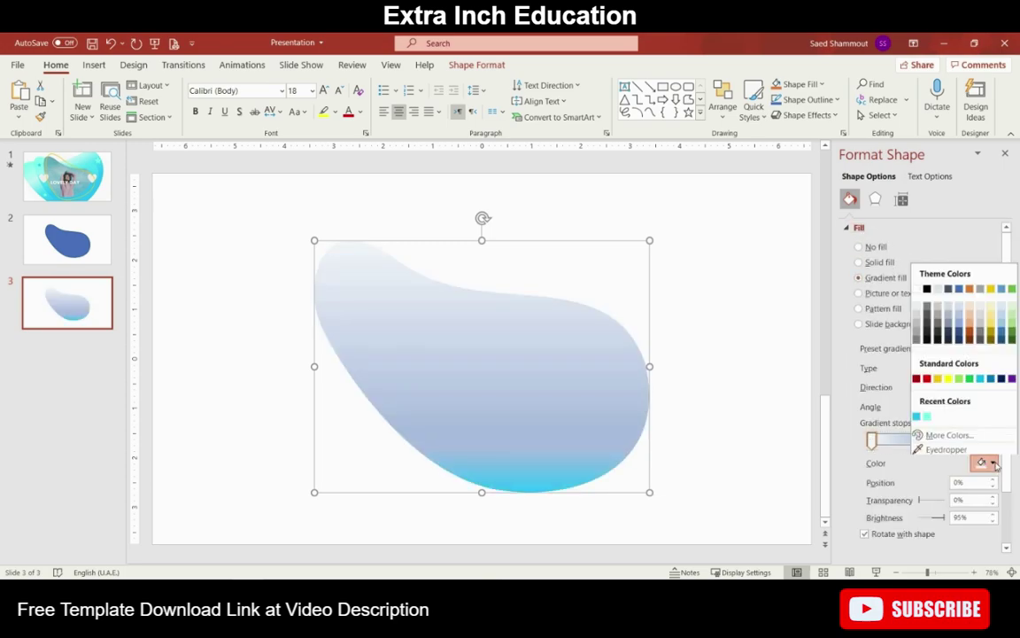
pyautogui.click(928, 414)
# Step: Colour the 83% gradient stop sky blue and the 74% stop mint green, moving the mint stop to 38% for a softer blend
pyautogui.click(937, 440)
pyautogui.click(987, 462)
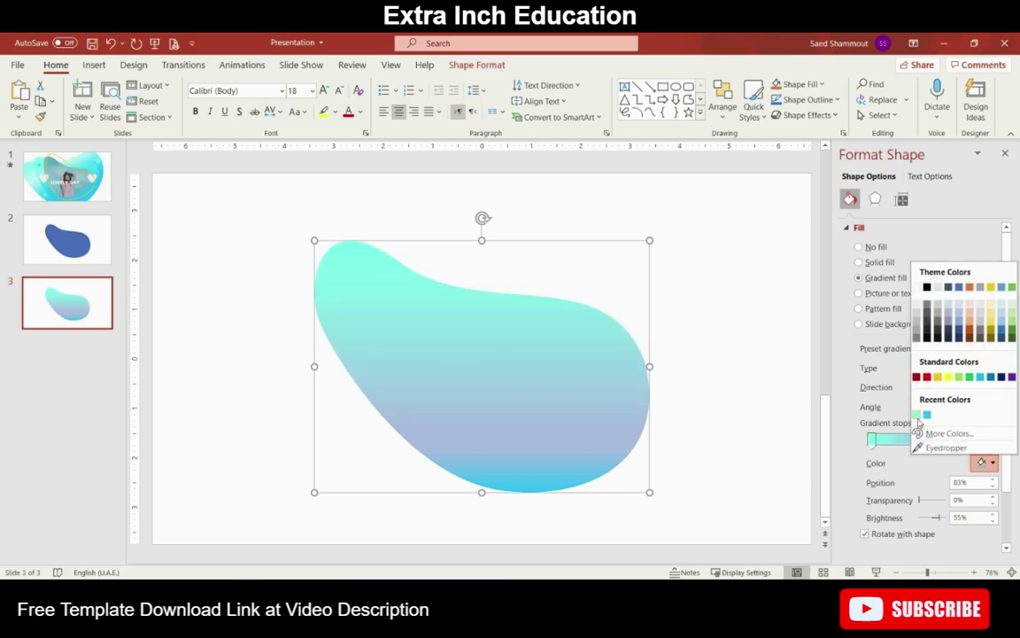
pyautogui.click(928, 414)
pyautogui.click(993, 464)
pyautogui.click(917, 415)
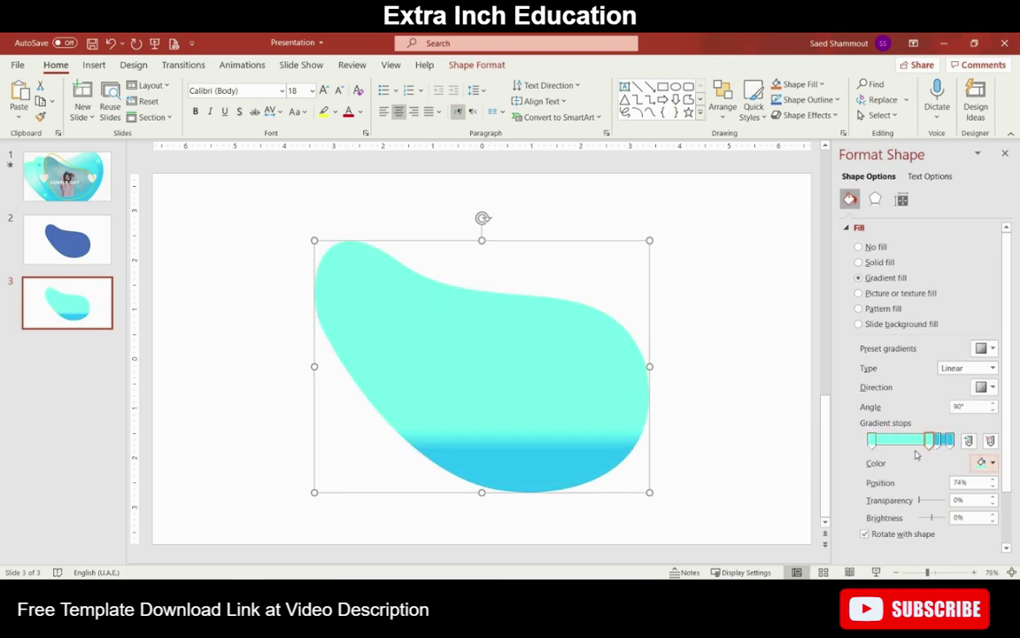
pyautogui.moveTo(930, 440); pyautogui.dragTo(905, 443)
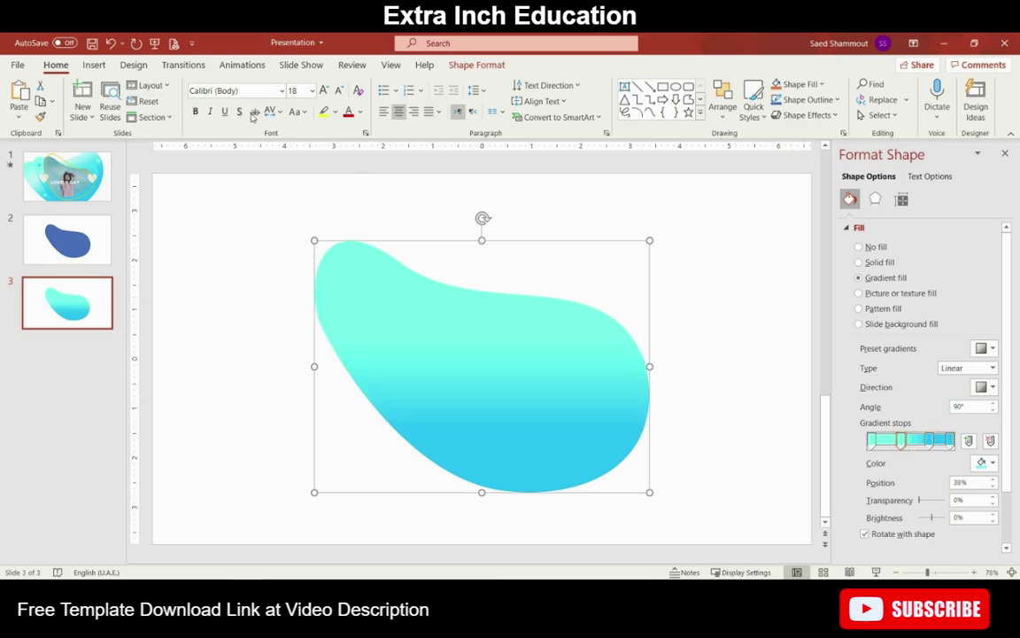
# Step: Apply the Spin emphasis animation to the gradient blob
pyautogui.click(226, 67)
pyautogui.click(544, 114)
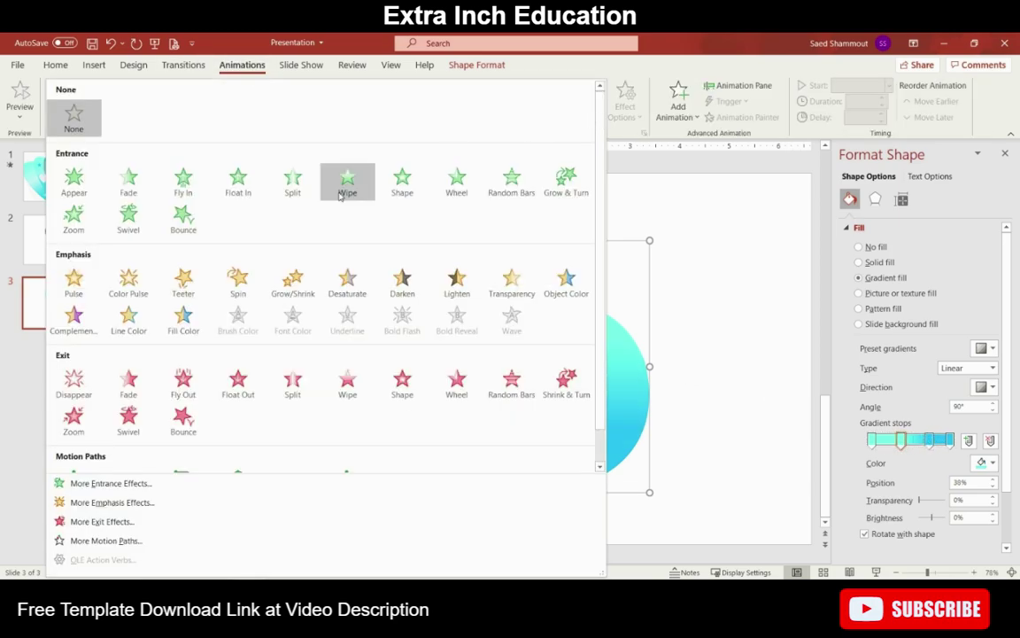
pyautogui.click(239, 281)
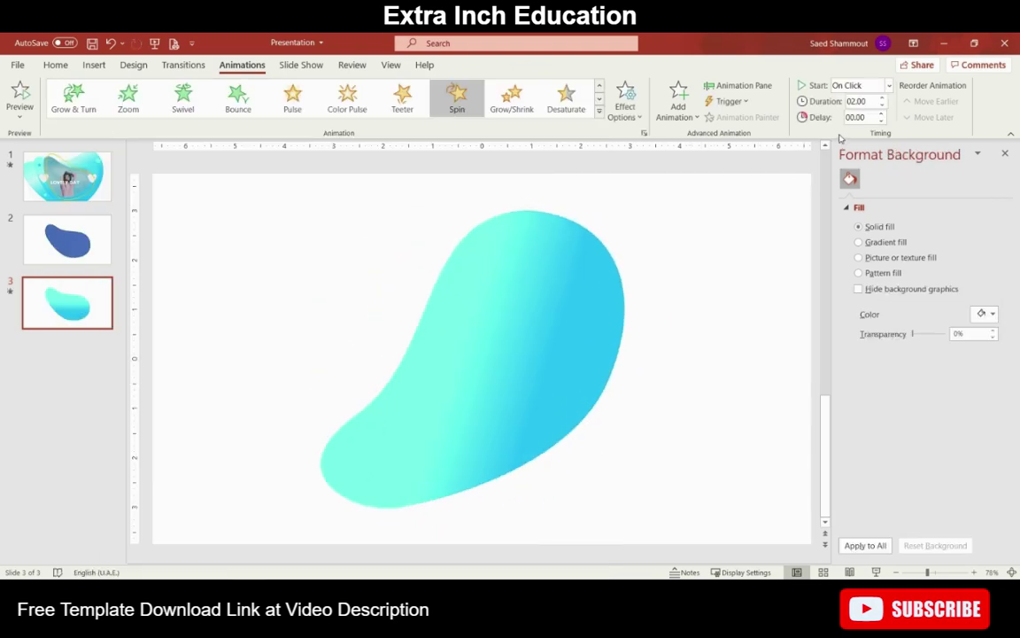
# Step: Open the Spin effect's timing options from the animation list and set its duration to 10 seconds
pyautogui.click(739, 85)
pyautogui.click(978, 197)
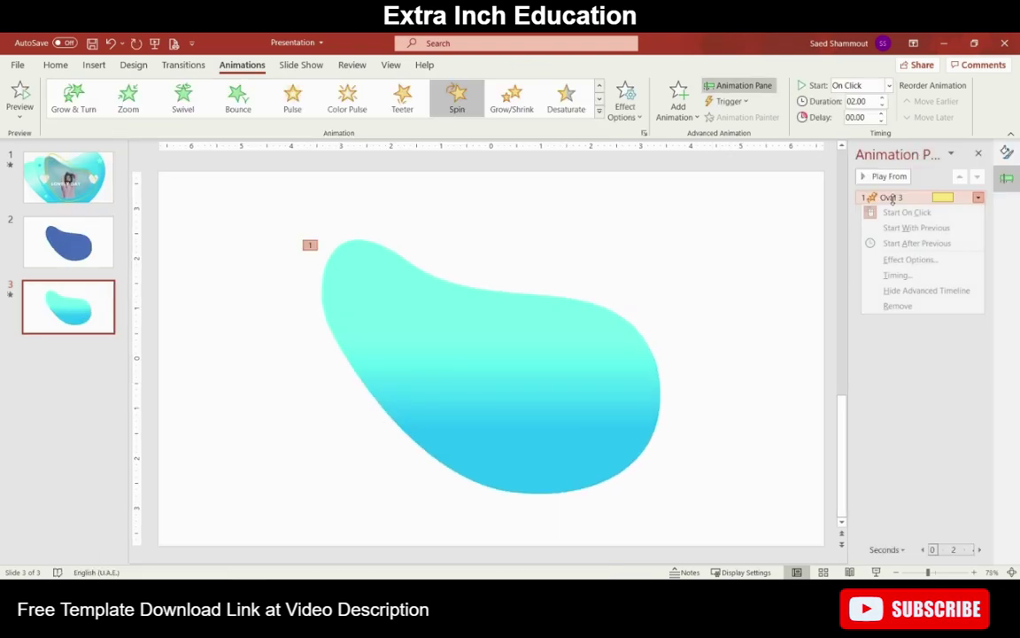
pyautogui.click(916, 262)
pyautogui.click(444, 203)
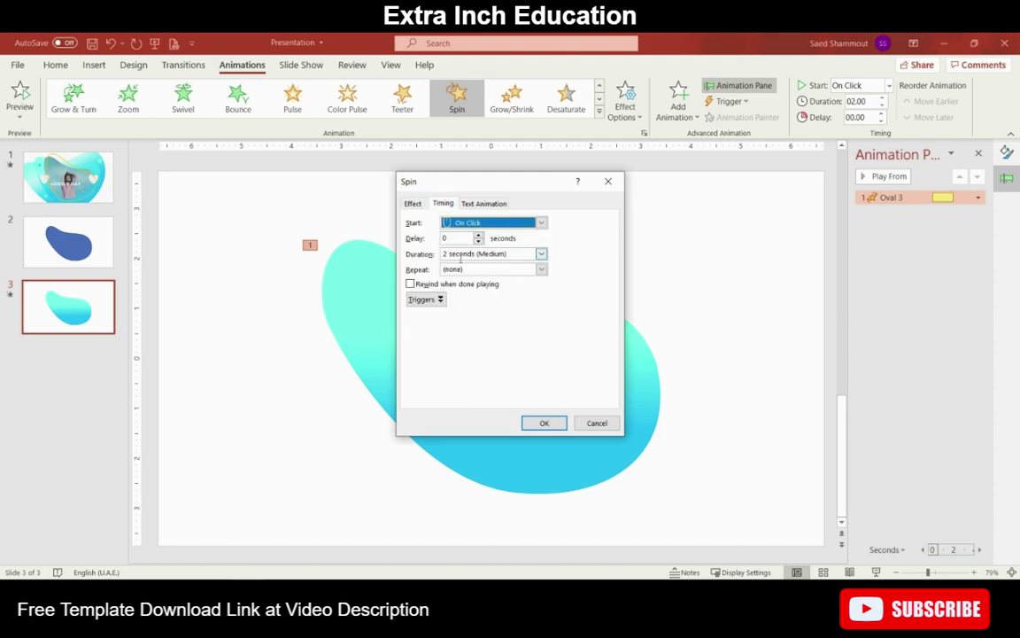
pyautogui.click(447, 254)
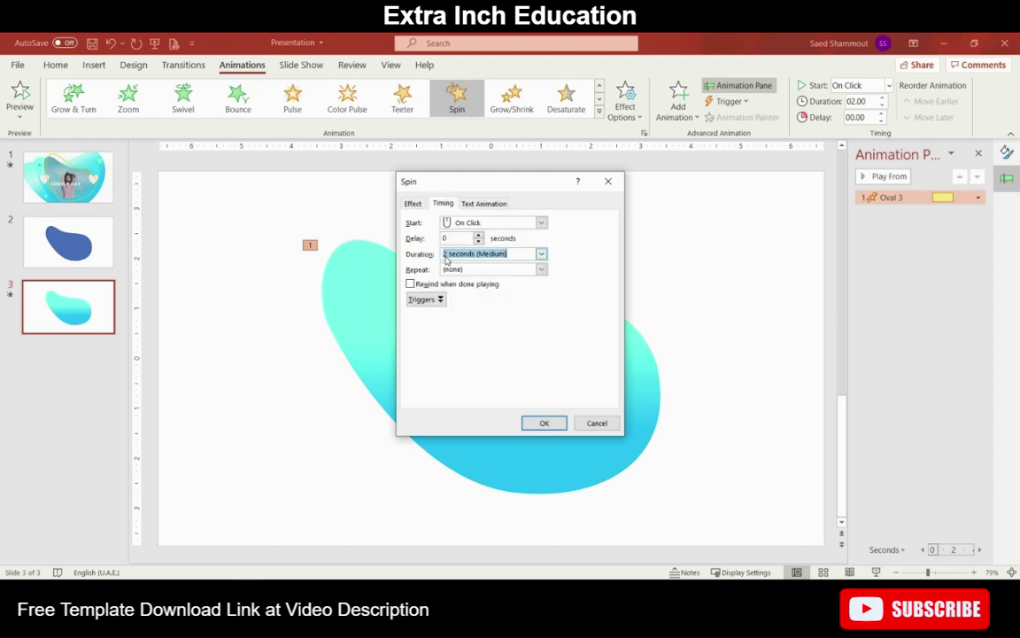
pyautogui.click(513, 222)
pyautogui.click(583, 278)
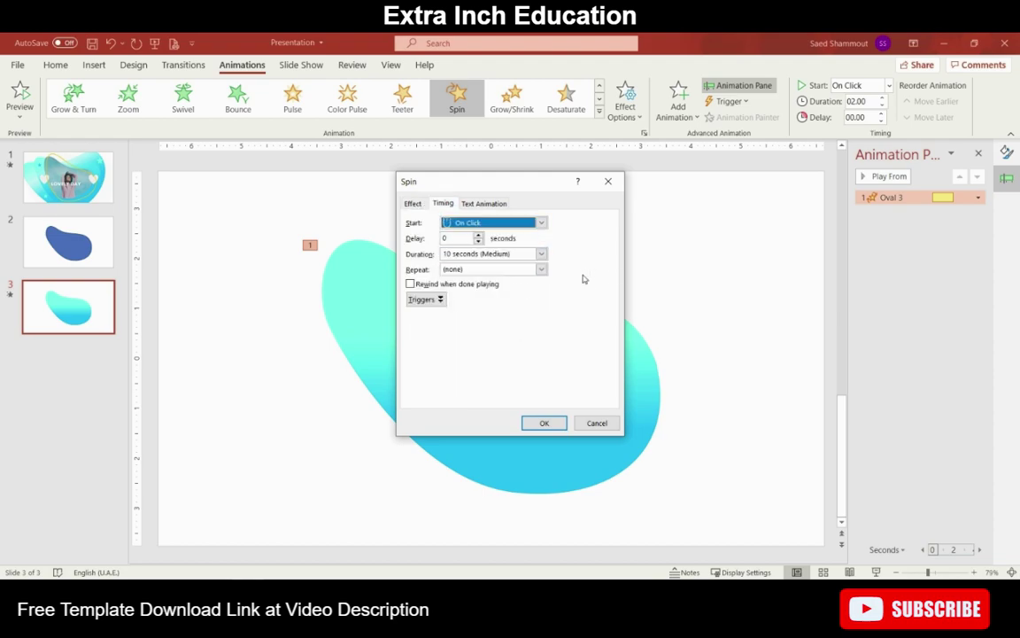
# Step: Set the Spin animation to repeat Until End of Slide and start After Previous
pyautogui.click(522, 268)
pyautogui.click(540, 270)
pyautogui.click(469, 353)
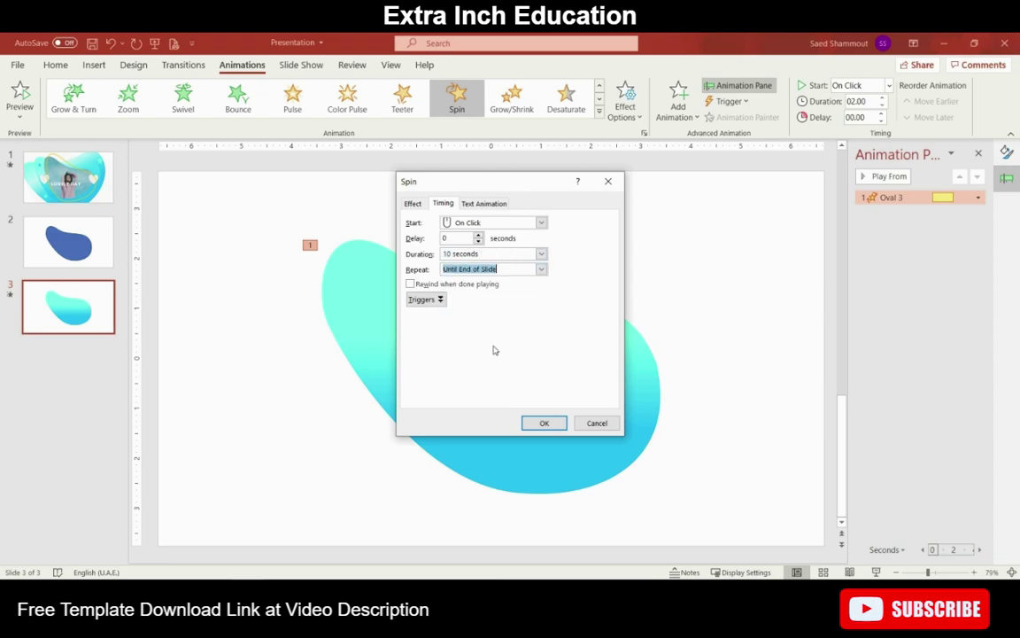
pyautogui.click(512, 223)
pyautogui.click(508, 254)
pyautogui.click(539, 423)
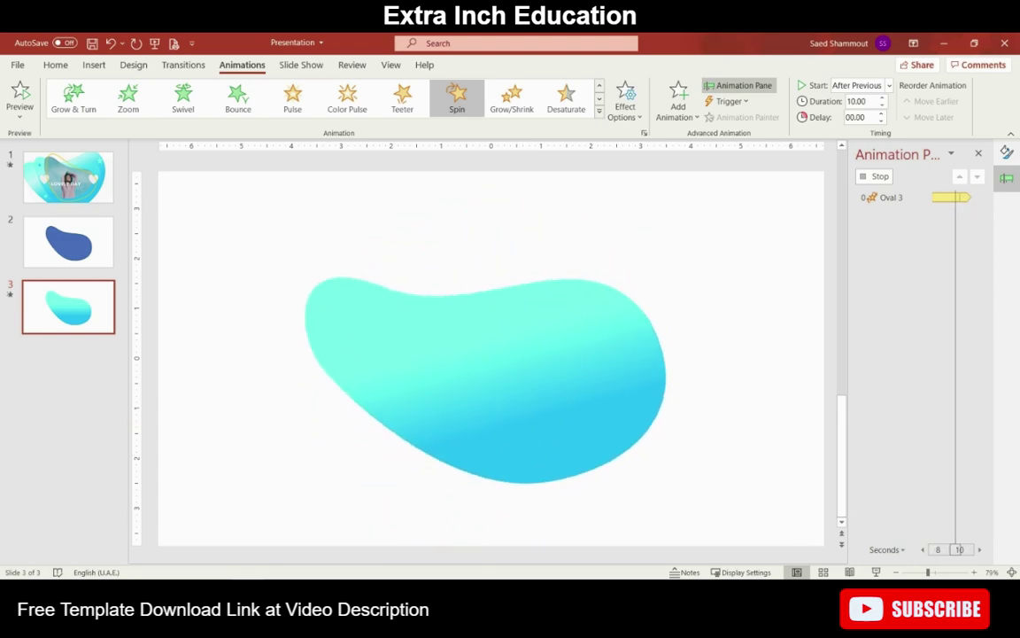
# Step: Add a Grow/Shrink emphasis animation to the blob in addition to its Spin effect
pyautogui.moveTo(683, 501); pyautogui.dragTo(656, 485)
pyautogui.moveTo(545, 399); pyautogui.dragTo(553, 400)
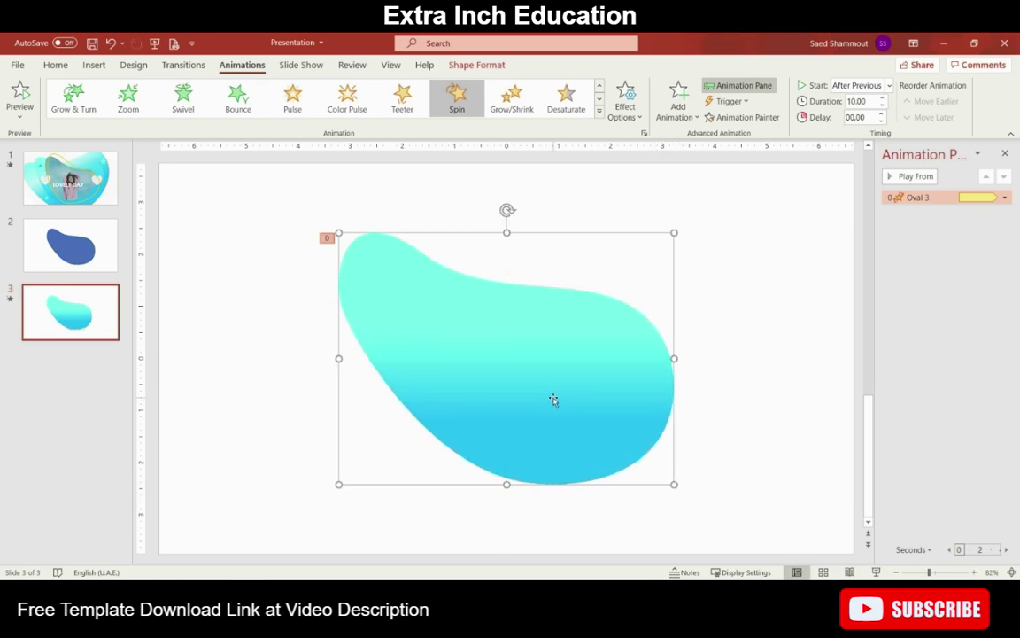
pyautogui.click(600, 113)
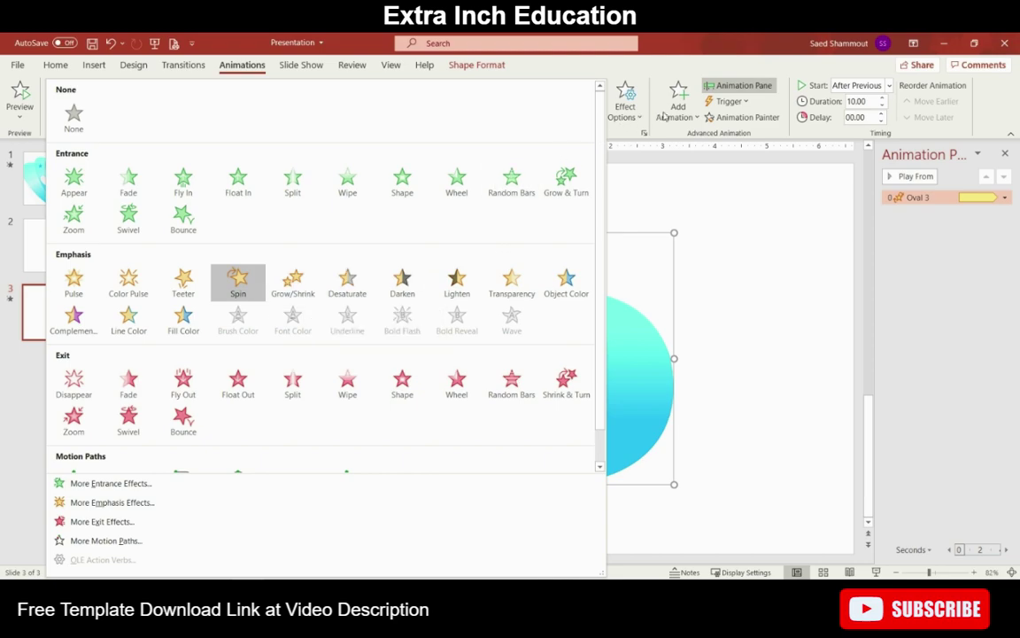
pyautogui.click(696, 115)
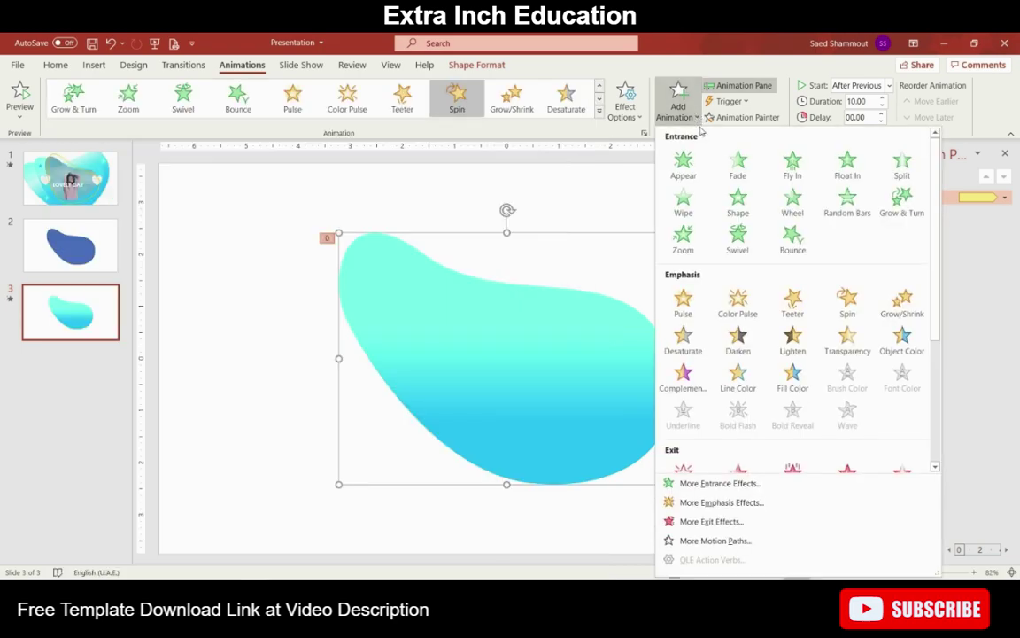
pyautogui.click(902, 306)
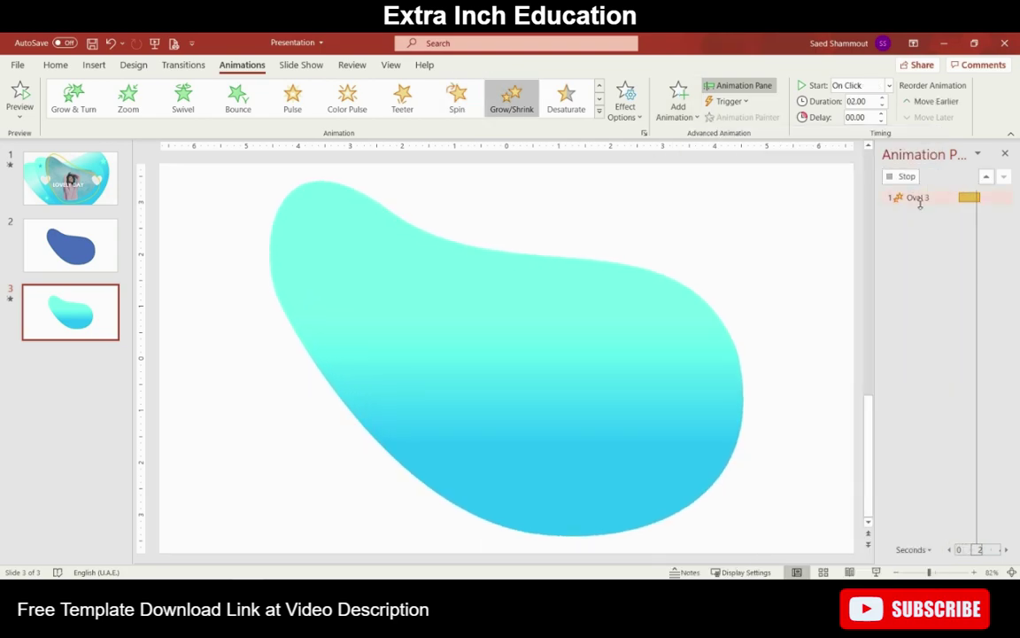
# Step: Open the Grow/Shrink effect's options and set its size to a custom 70%
pyautogui.click(1005, 211)
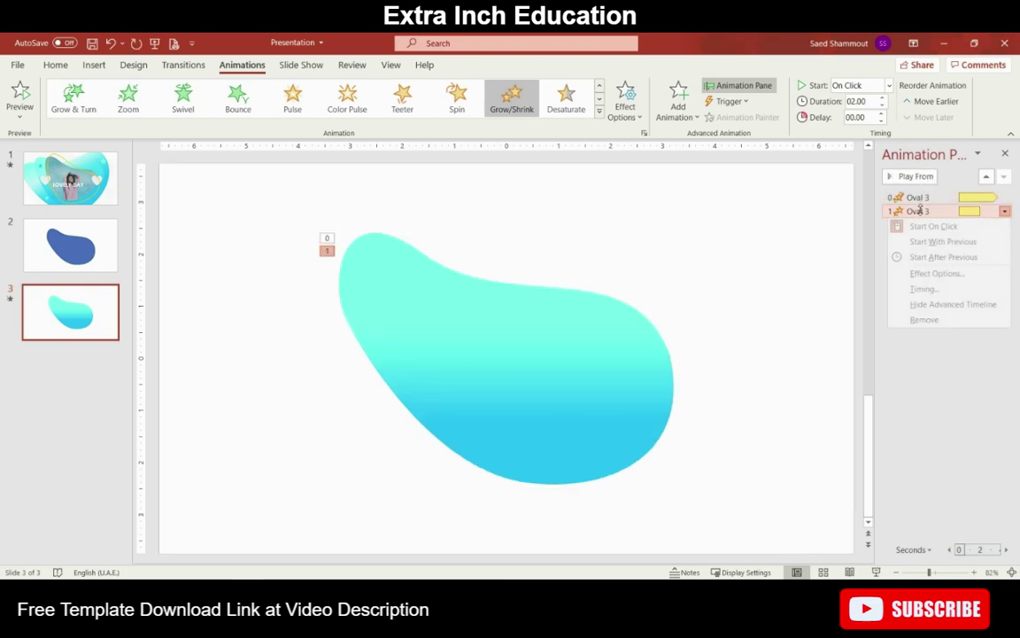
pyautogui.click(937, 274)
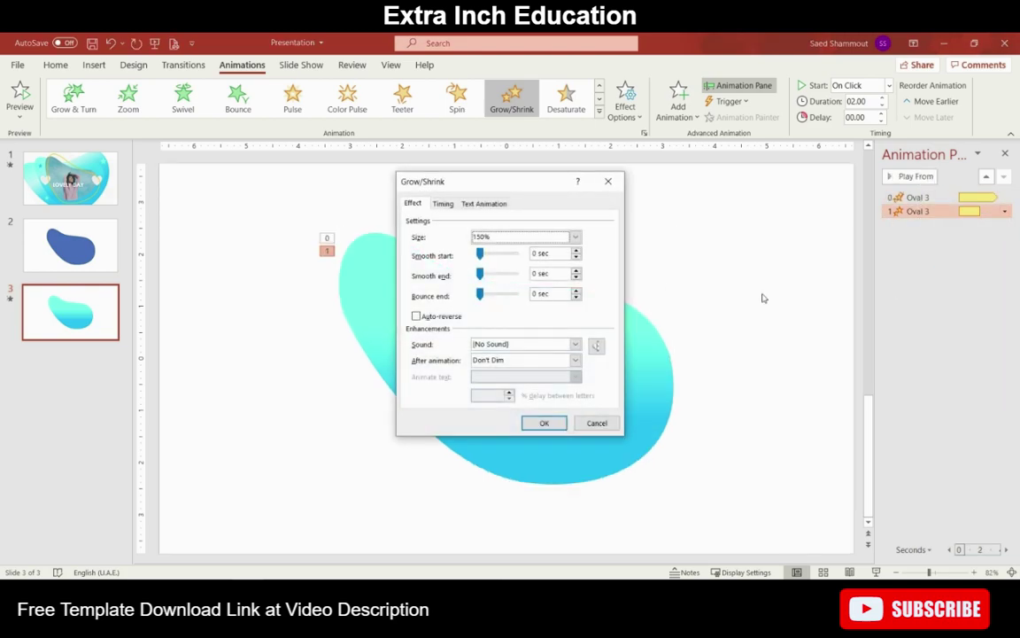
pyautogui.click(521, 237)
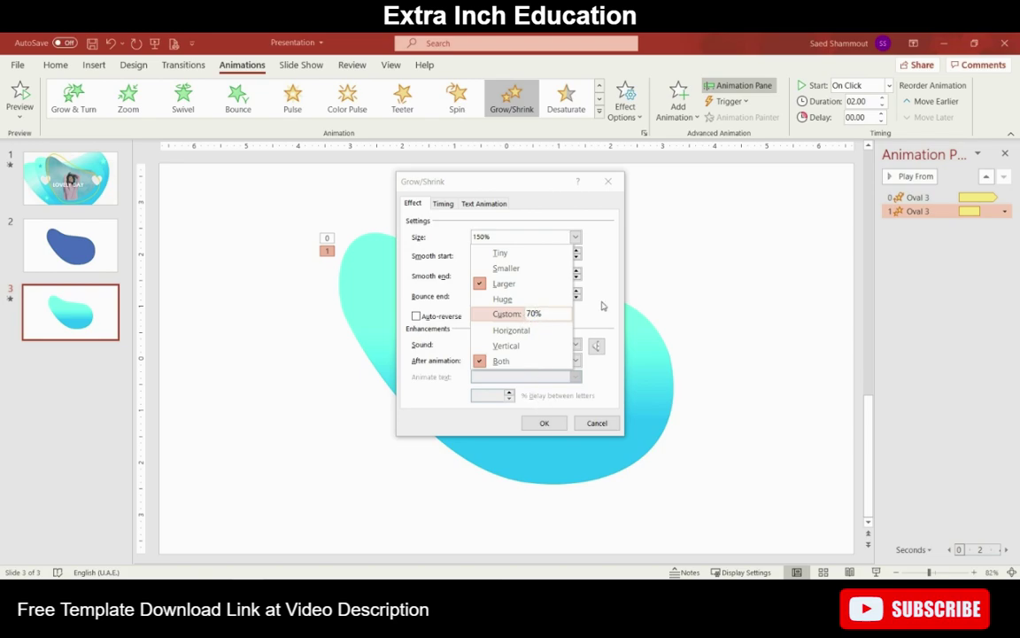
pyautogui.click(602, 306)
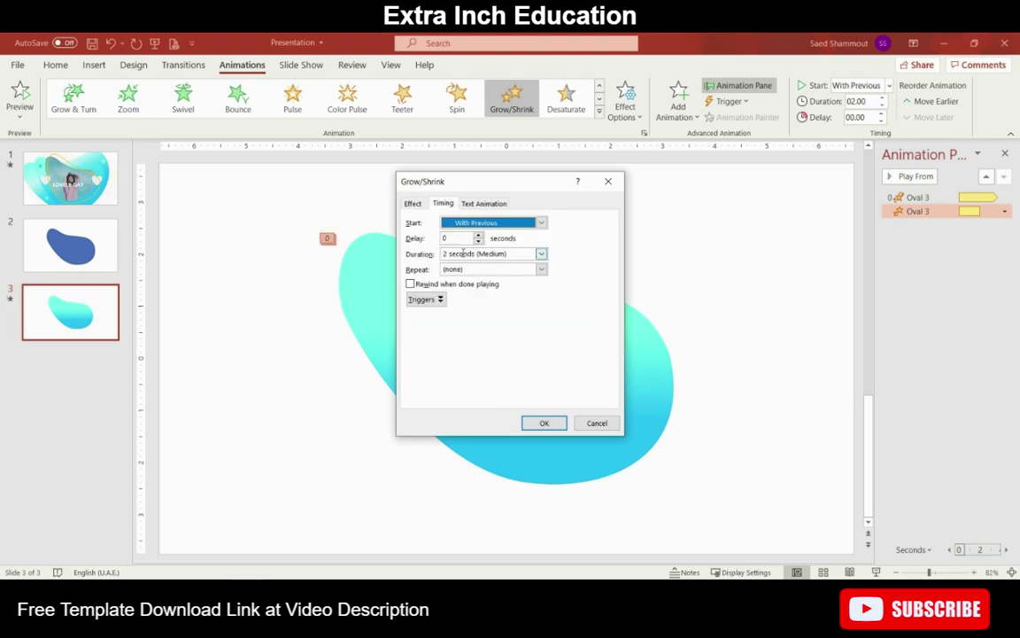
# Step: Set the Grow/Shrink effect to start With Previous and repeat Until End of Slide, and preview both animations
pyautogui.click(539, 270)
pyautogui.click(501, 347)
pyautogui.click(544, 423)
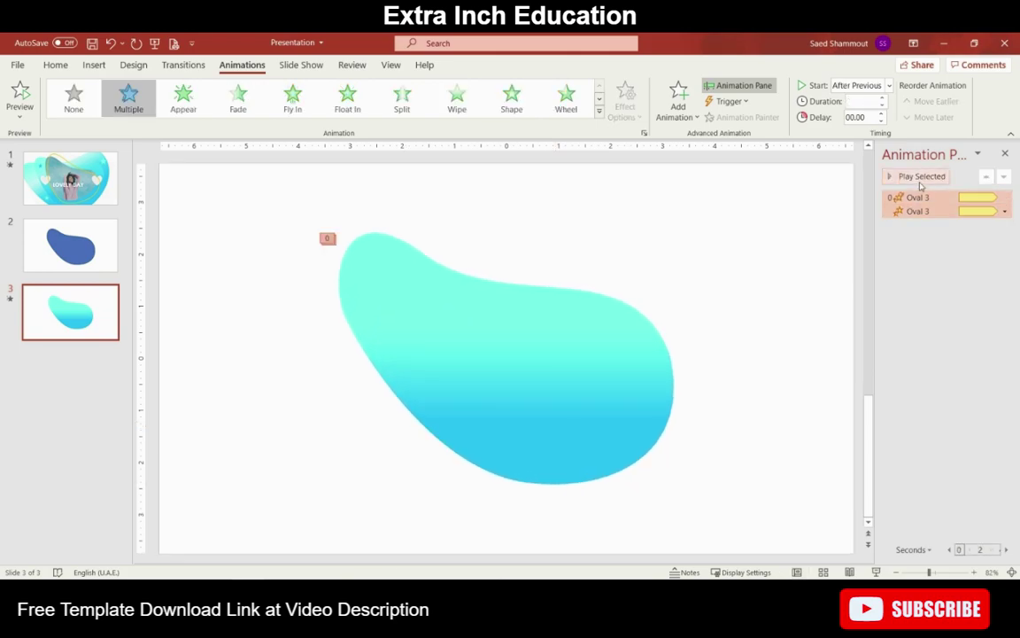
pyautogui.click(922, 180)
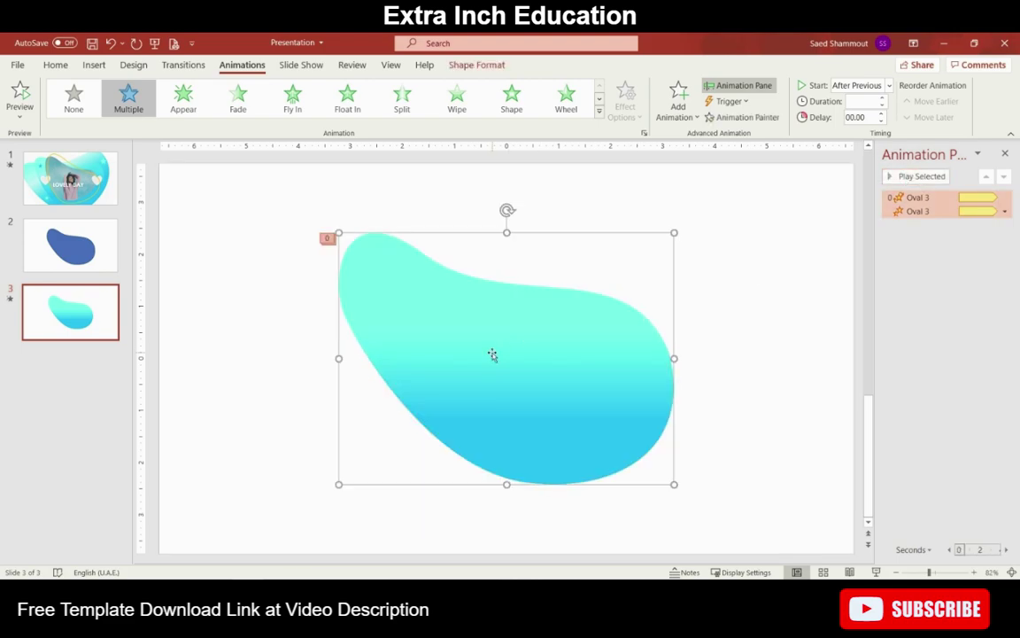
# Step: Duplicate the gradient blob over the original and enlarge the copy slightly on all sides
pyautogui.hotkey('ctrl', 'd')
pyautogui.moveTo(493, 355); pyautogui.dragTo(484, 346)
pyautogui.moveTo(674, 483); pyautogui.dragTo(695, 500)
pyautogui.moveTo(332, 230); pyautogui.dragTo(308, 212)
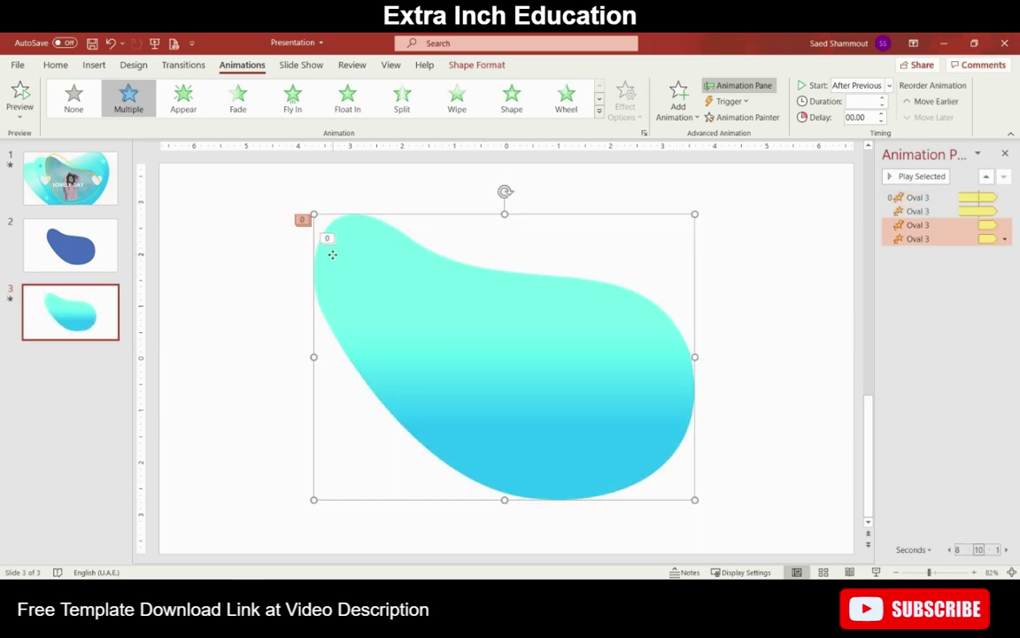
# Step: Send the enlarged copy to the back and shift the original blob slightly up and left over it
pyautogui.rightClick(331, 246)
pyautogui.press('Escape')
pyautogui.rightClick(343, 224)
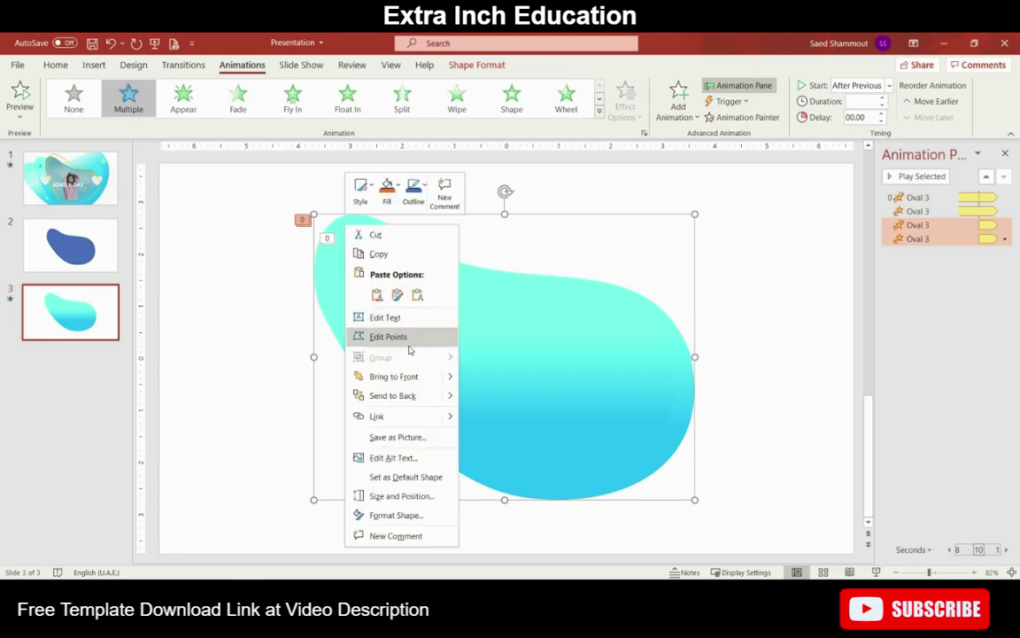
pyautogui.press('Escape')
pyautogui.moveTo(592, 424); pyautogui.dragTo(579, 416)
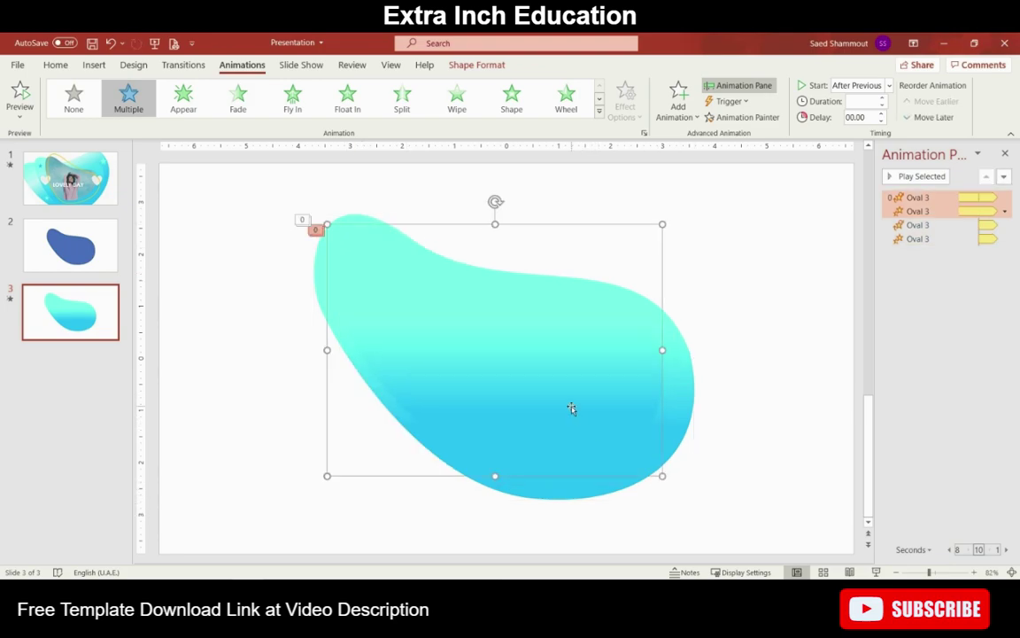
pyautogui.rightClick(689, 381)
pyautogui.click(731, 228)
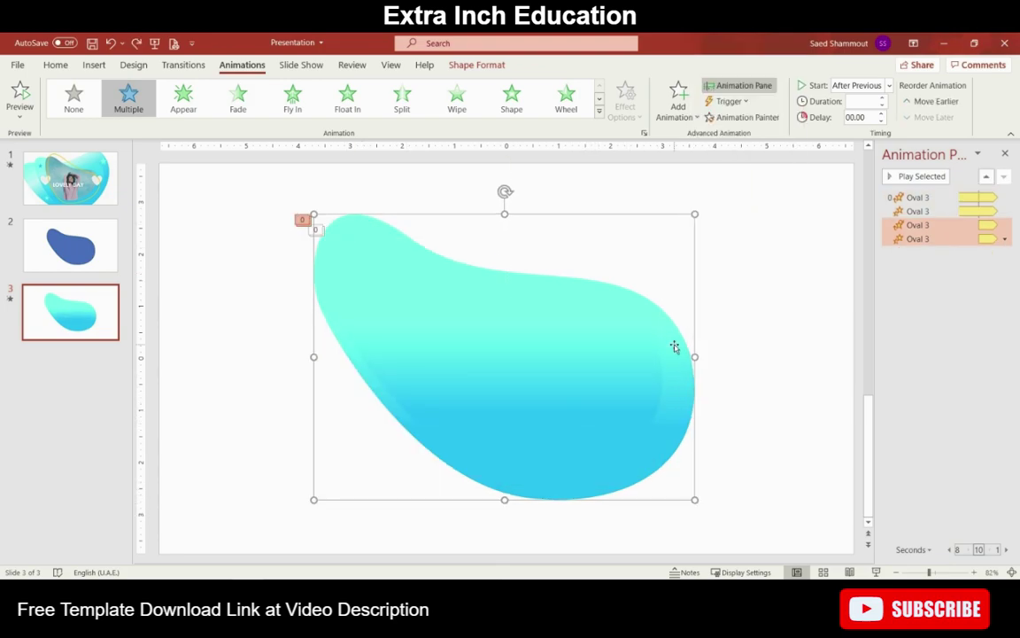
# Step: Add a third, still larger copy of the blob centered behind the other two
pyautogui.hotkey('ctrl', 'd')
pyautogui.moveTo(683, 444); pyautogui.dragTo(674, 439)
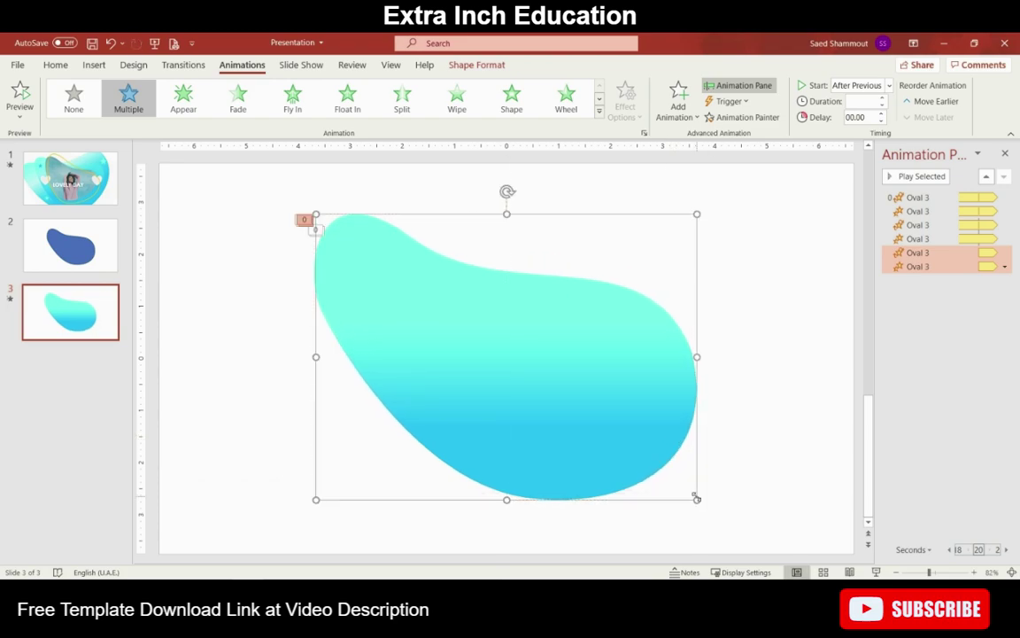
pyautogui.moveTo(694, 500); pyautogui.dragTo(725, 522)
pyautogui.moveTo(314, 215); pyautogui.dragTo(286, 193)
pyautogui.scroll(-2, 699, 436)
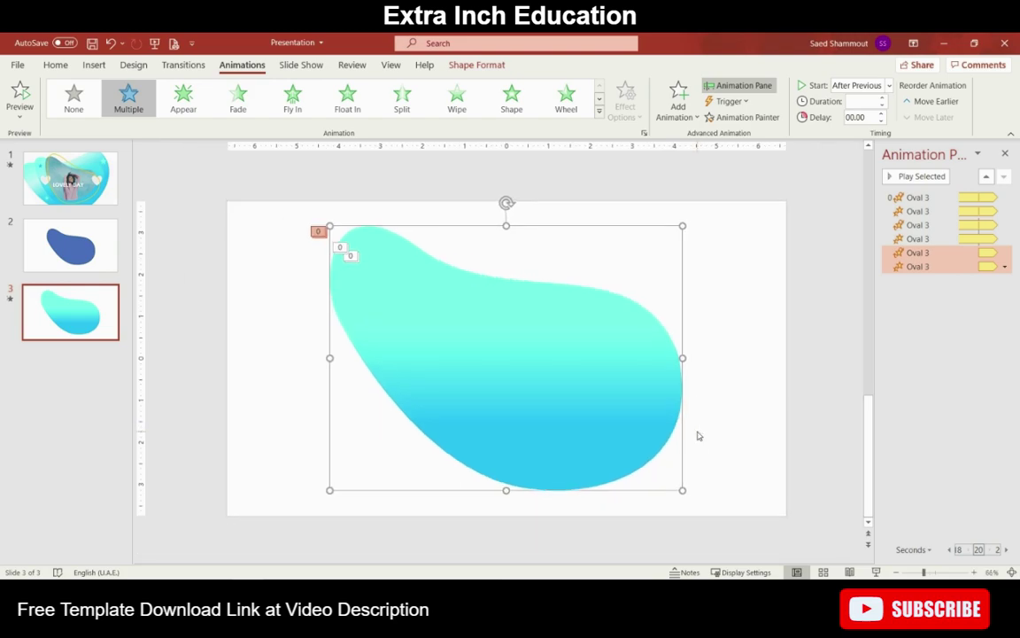
pyautogui.click(703, 361)
pyautogui.rightClick(677, 396)
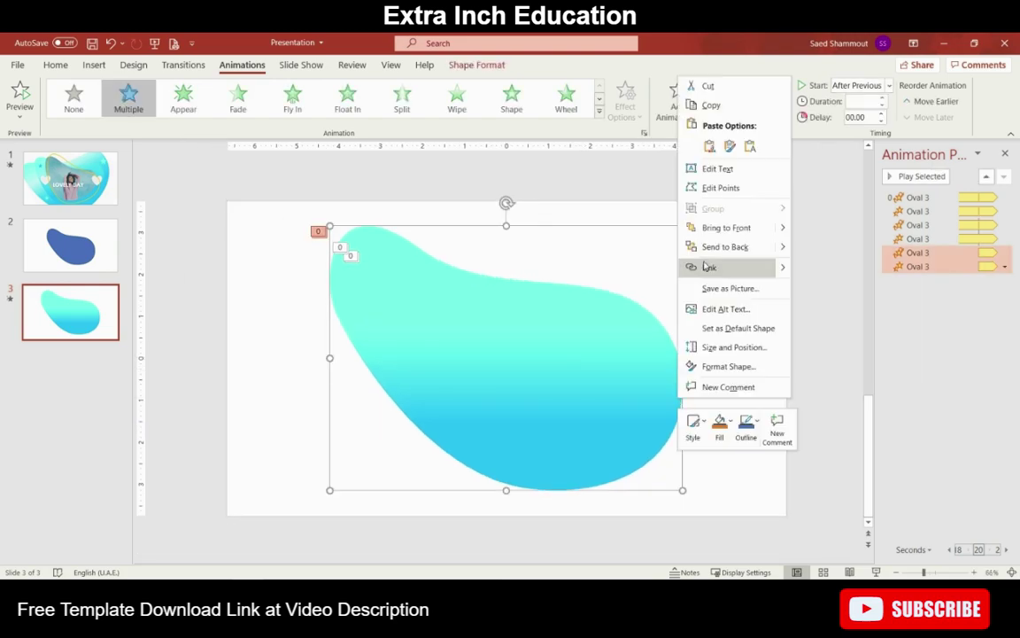
# Step: Add a fourth copy of the blob, large enough to overflow the slide's upper and lower edges, behind the others
pyautogui.click(597, 375)
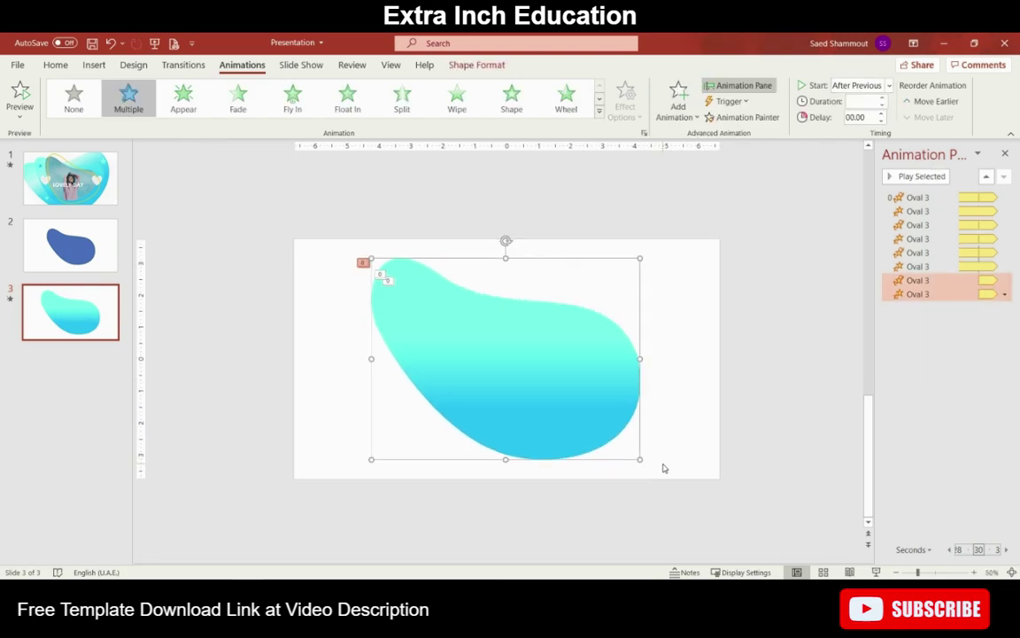
pyautogui.moveTo(639, 458); pyautogui.dragTo(699, 503)
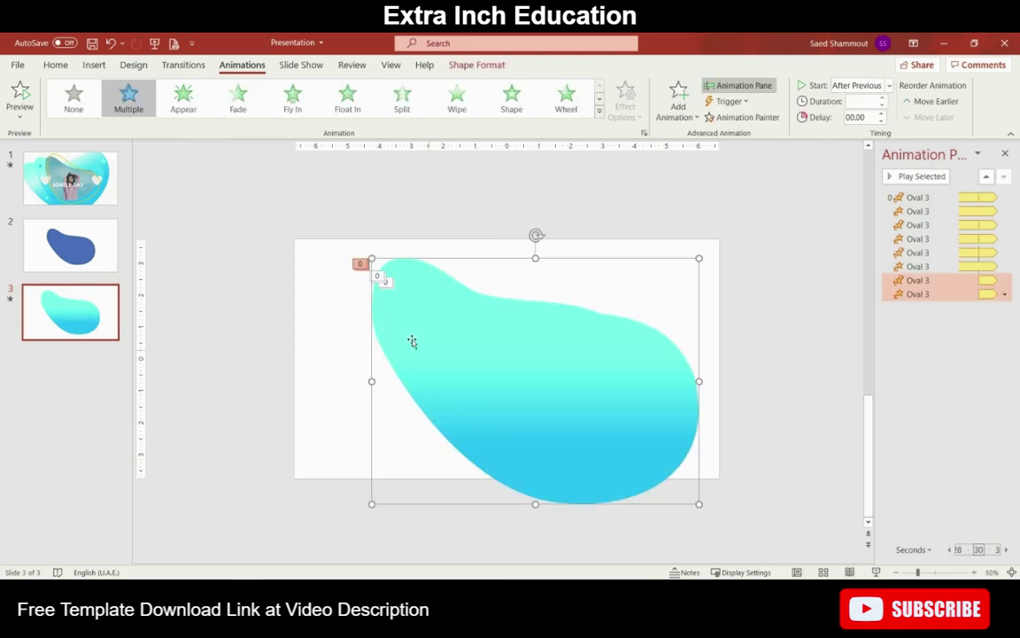
pyautogui.moveTo(371, 258); pyautogui.dragTo(321, 220)
pyautogui.rightClick(390, 237)
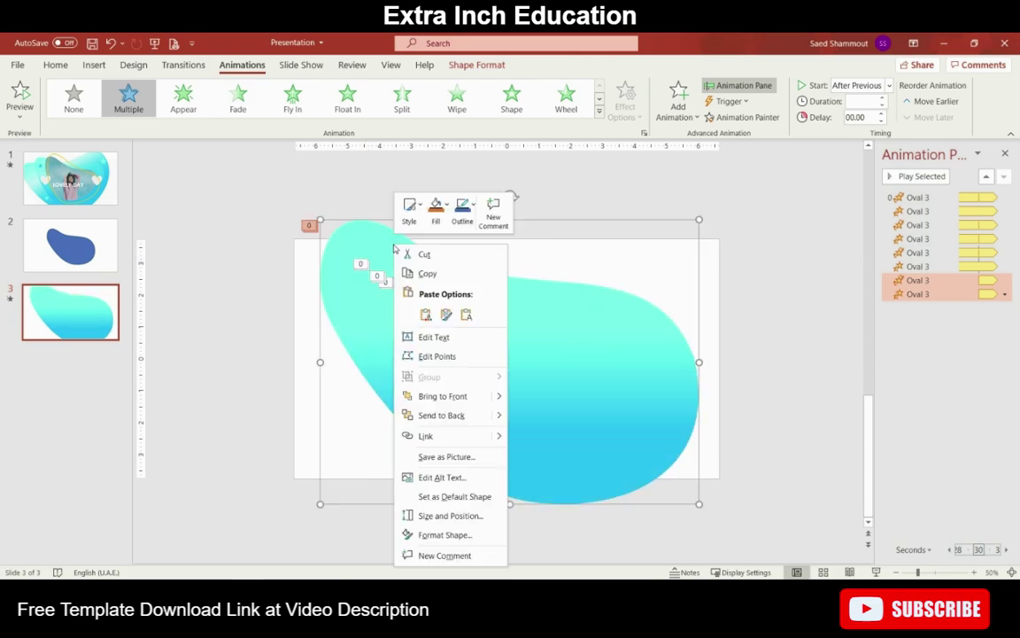
pyautogui.press('Escape')
pyautogui.moveTo(699, 504); pyautogui.dragTo(713, 513)
pyautogui.moveTo(319, 220); pyautogui.dragTo(304, 207)
pyautogui.rightClick(345, 229)
pyautogui.click(401, 400)
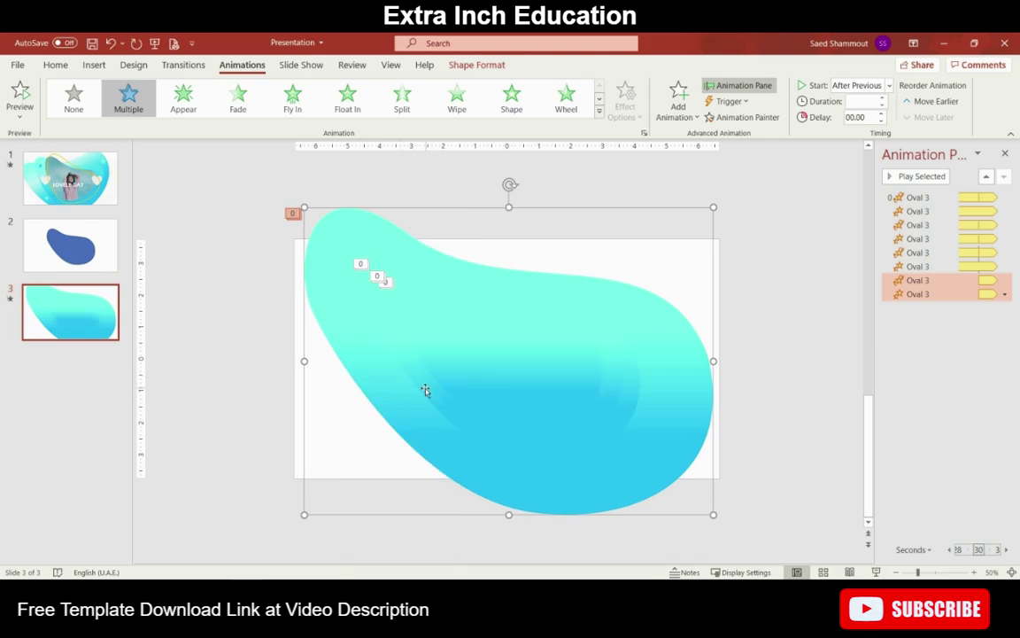
# Step: Enlarge the two middle blobs so the layers are spaced more evenly between the smallest and largest blobs
pyautogui.click(425, 391)
pyautogui.moveTo(643, 459); pyautogui.dragTo(670, 481)
pyautogui.moveTo(372, 258); pyautogui.dragTo(378, 263)
pyautogui.click(411, 358)
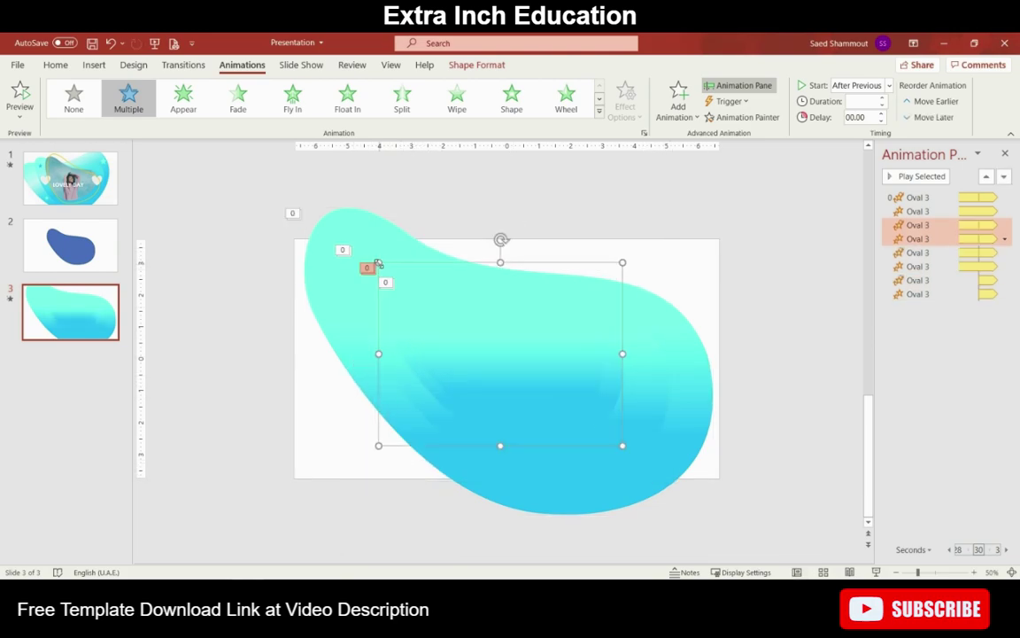
pyautogui.moveTo(623, 446); pyautogui.dragTo(638, 452)
pyautogui.click(749, 358)
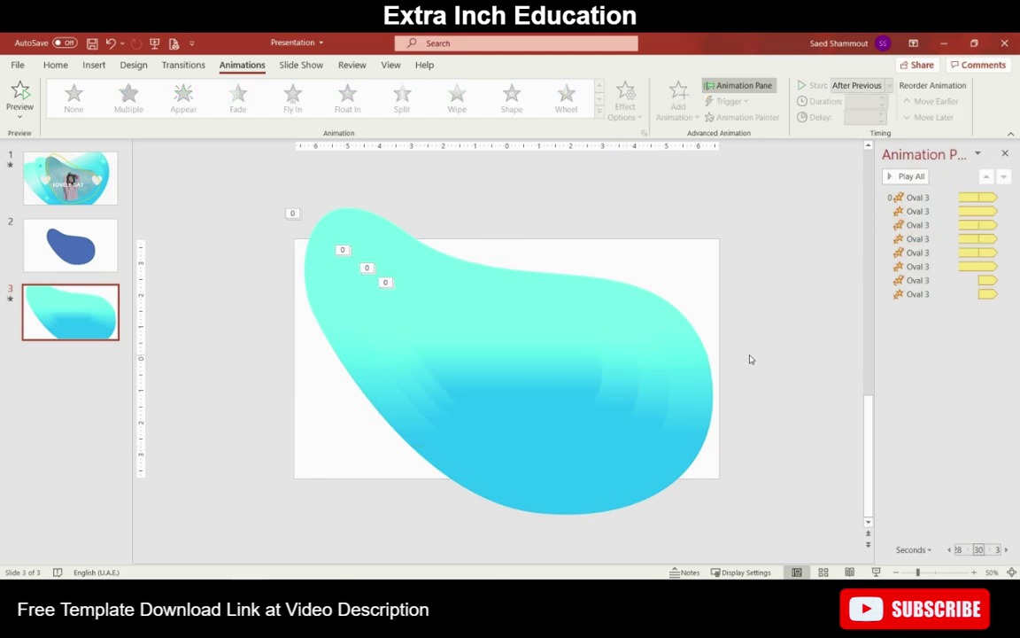
# Step: Duplicate the innermost blob and give the copy no fill and a solid yellow line 3 pt wide
pyautogui.click(529, 370)
pyautogui.hotkey('ctrl', 'd')
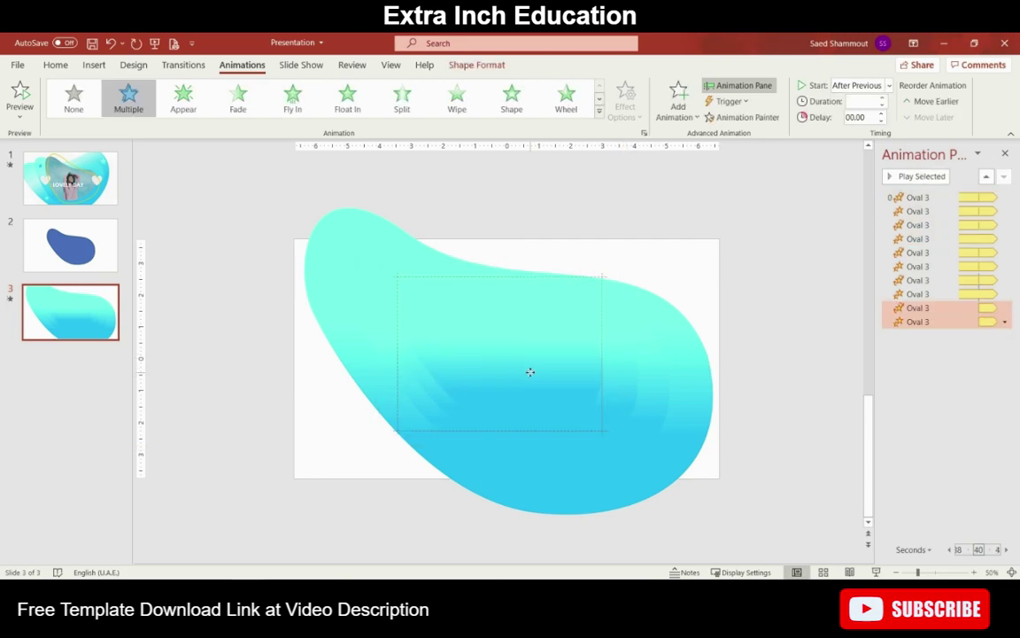
pyautogui.rightClick(529, 333)
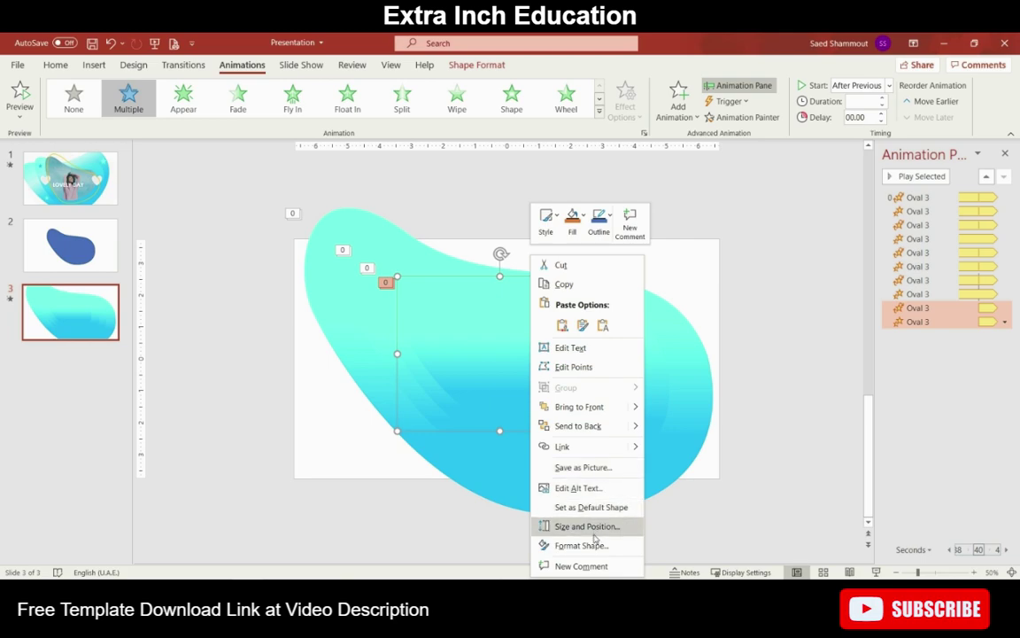
pyautogui.click(568, 544)
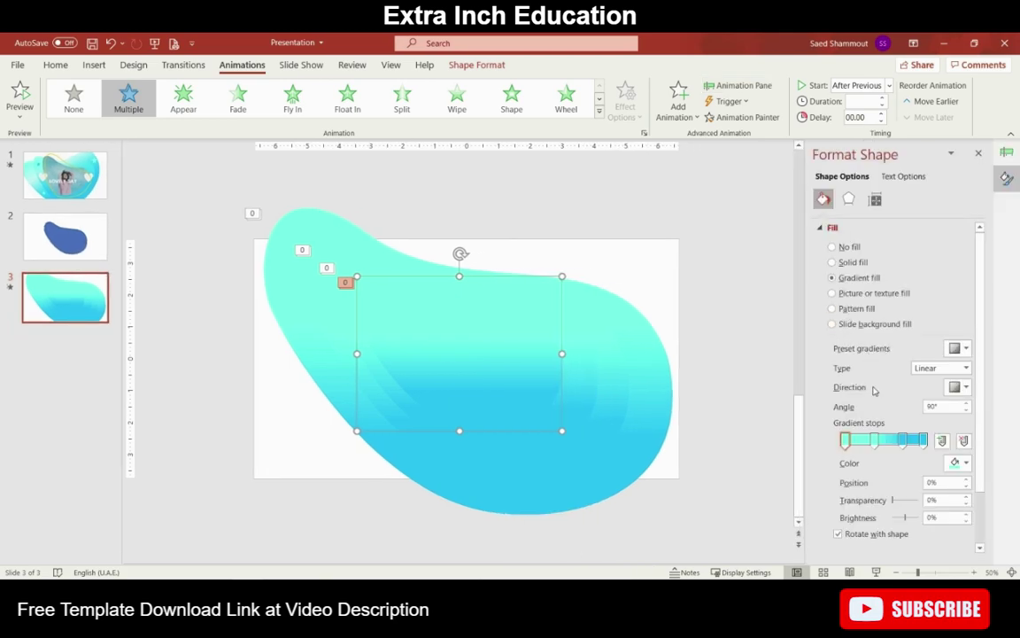
pyautogui.click(850, 248)
pyautogui.click(861, 382)
pyautogui.click(957, 420)
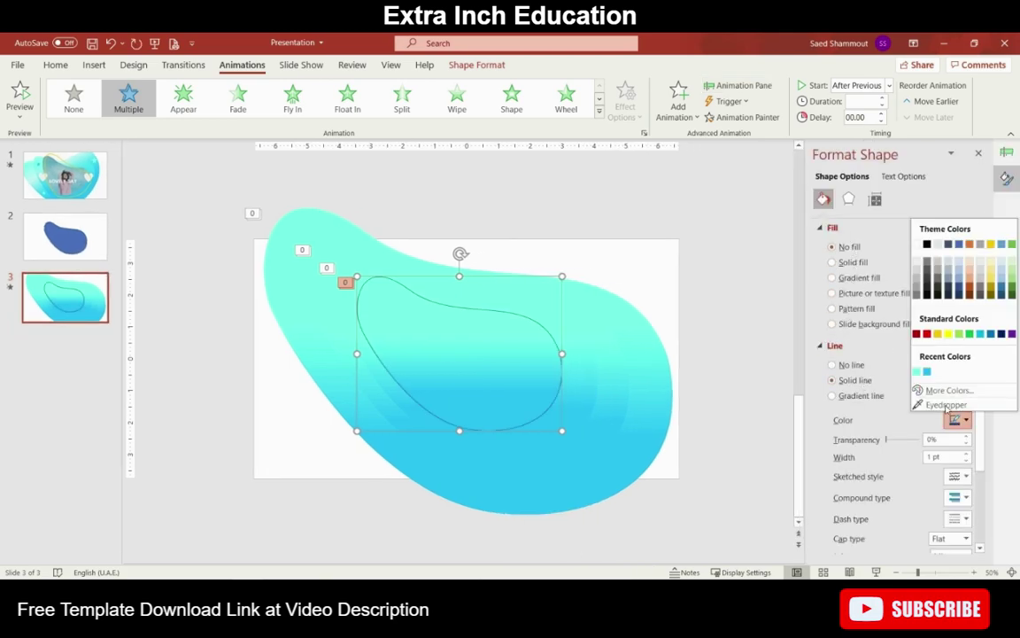
pyautogui.click(946, 333)
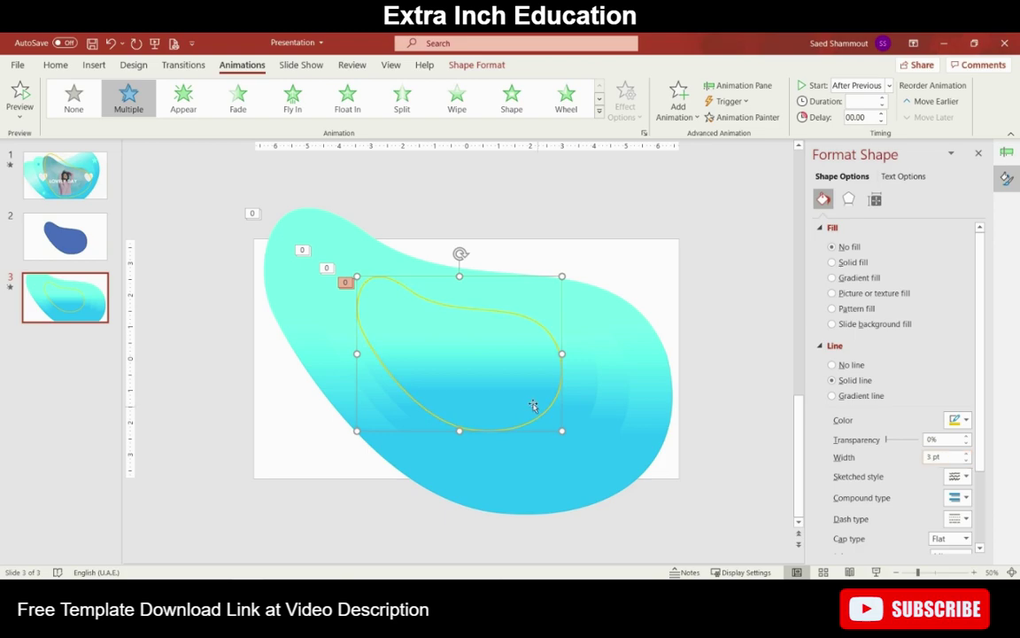
# Step: Enlarge the yellow outline slightly so it extends beyond the innermost blob
pyautogui.moveTo(562, 276); pyautogui.dragTo(570, 271)
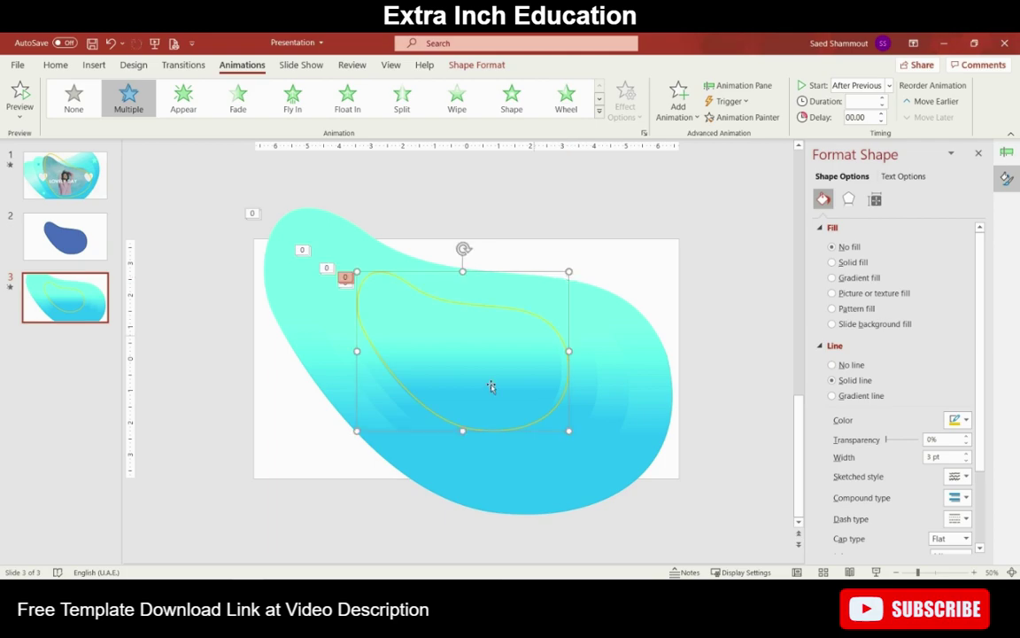
pyautogui.moveTo(357, 431); pyautogui.dragTo(346, 439)
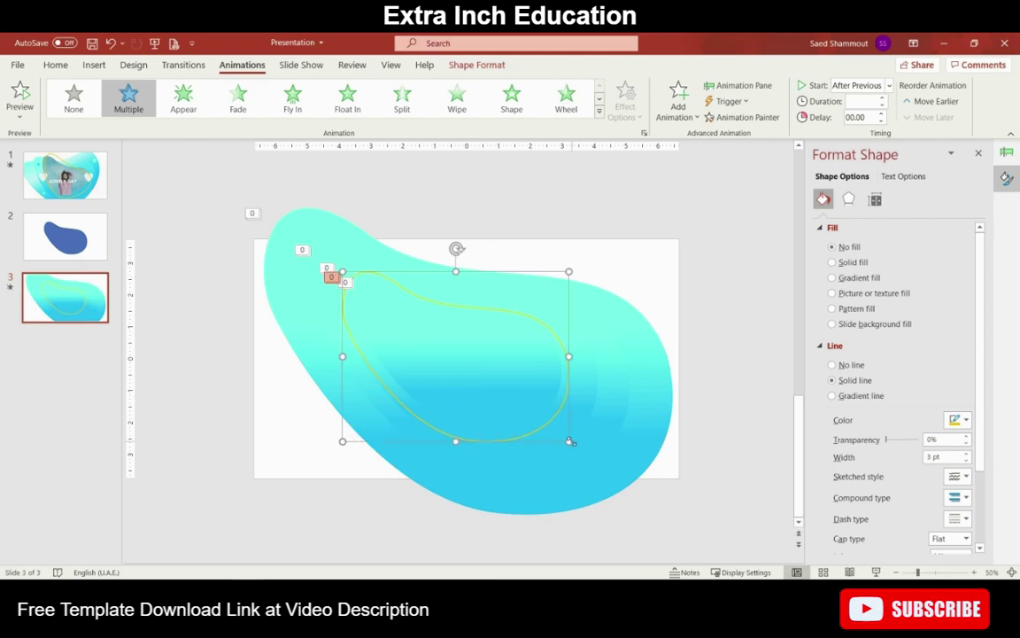
pyautogui.moveTo(569, 441); pyautogui.dragTo(570, 440)
pyautogui.click(729, 375)
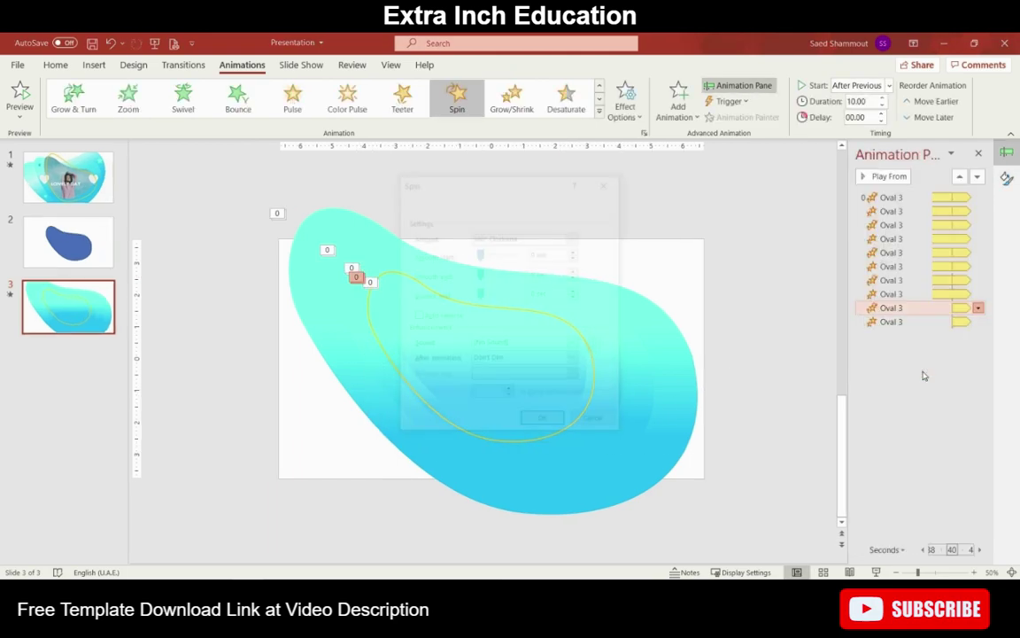
# Step: Set the yellow outline's Spin amount to a custom 30°
pyautogui.click(523, 237)
pyautogui.click(524, 316)
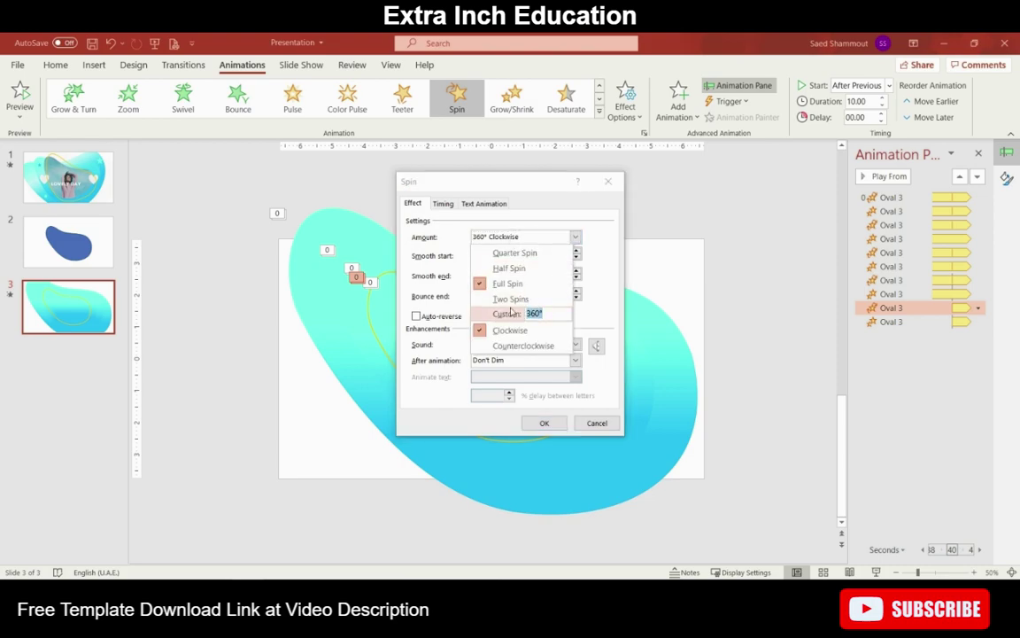
pyautogui.write('30')
pyautogui.press('Return')
# Step: Set the outline's Spin duration to 2 seconds (Medium), and make the animations of all the shapes start With Previous
pyautogui.click(447, 205)
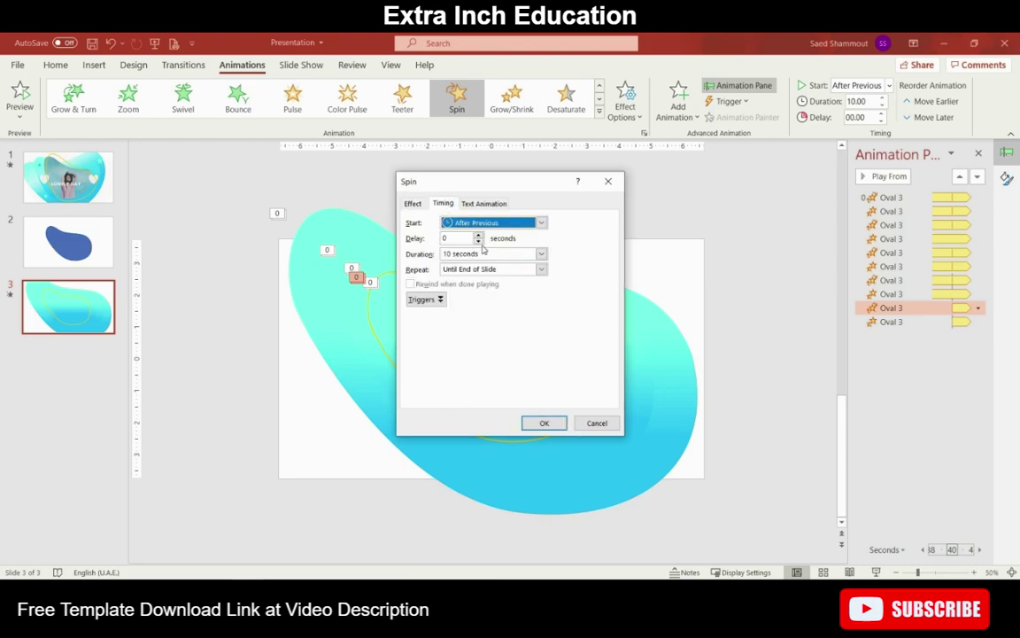
pyautogui.moveTo(480, 255); pyautogui.dragTo(450, 254)
pyautogui.click(539, 254)
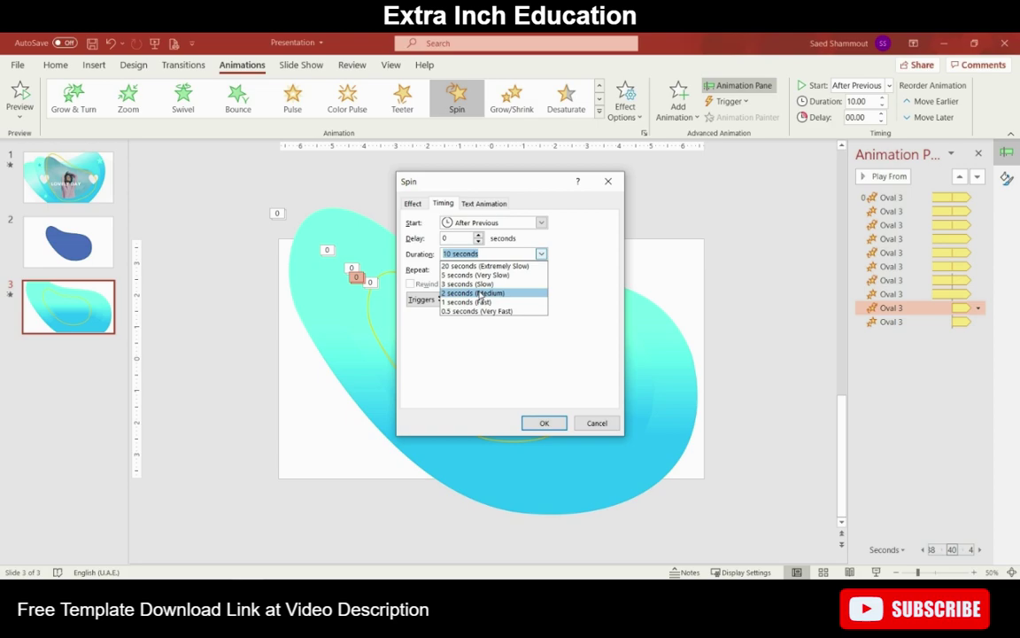
pyautogui.click(470, 290)
pyautogui.click(543, 422)
pyautogui.moveTo(734, 177); pyautogui.dragTo(235, 523)
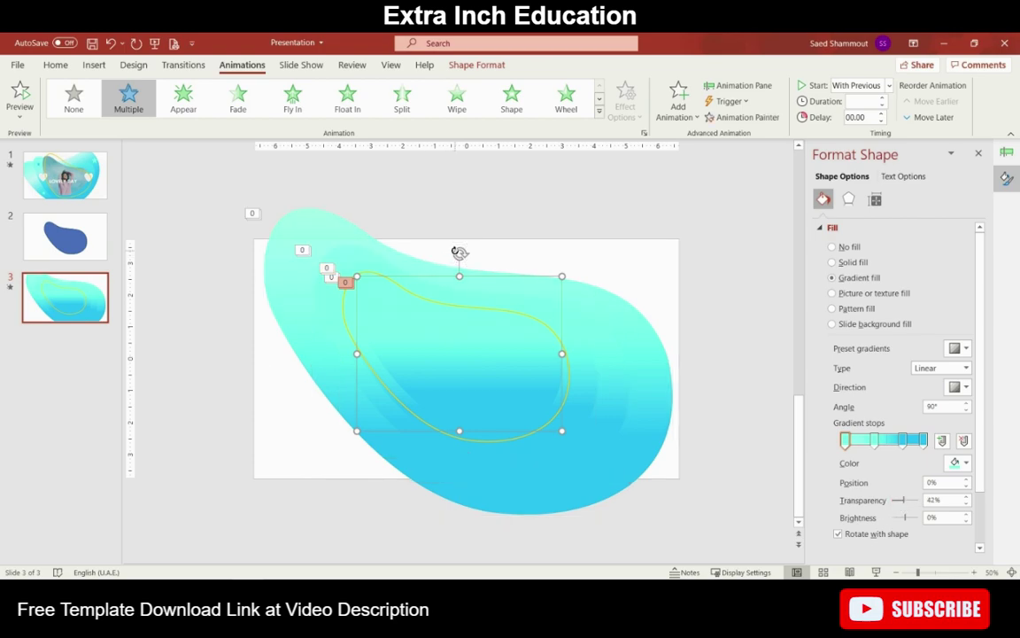
# Step: Rotate the gradient blobs to differing clockwise angles and enlarge the backmost blob further
pyautogui.moveTo(460, 254); pyautogui.dragTo(471, 254)
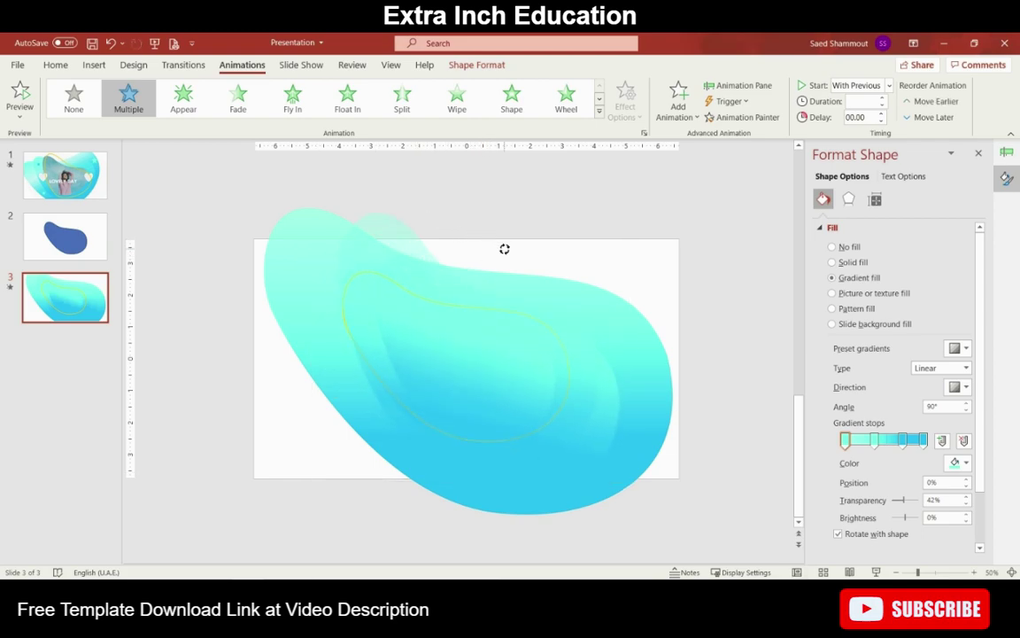
pyautogui.moveTo(469, 184)
pyautogui.mouseDown()
pyautogui.moveTo(451, 182)
pyautogui.moveTo(460, 184)
pyautogui.mouseUp()
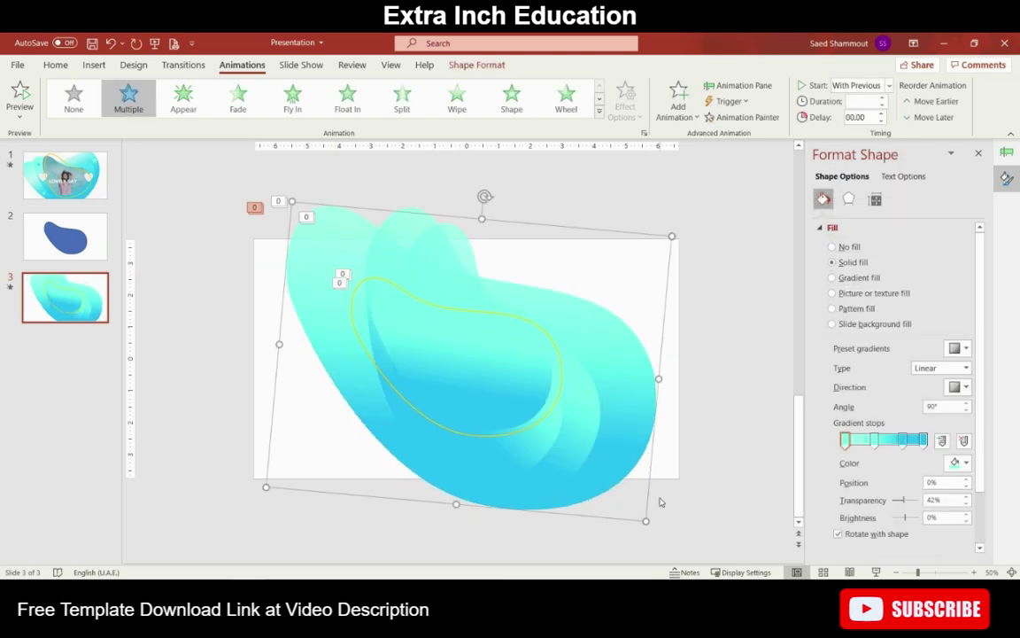
pyautogui.moveTo(646, 521); pyautogui.dragTo(667, 532)
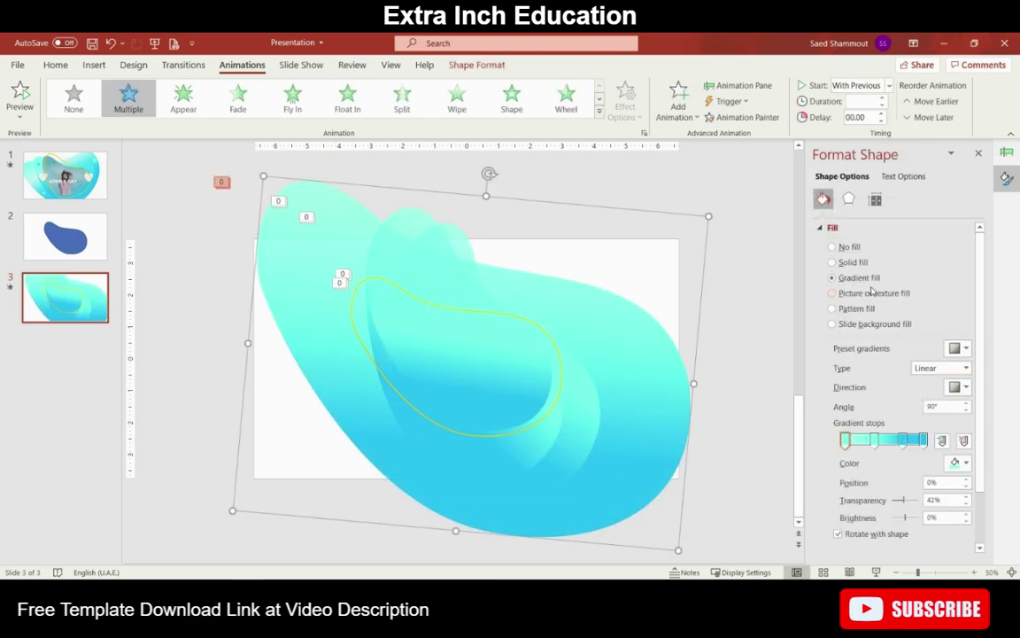
# Step: Give the backmost blob a light gray solid fill with about 71% transparency
pyautogui.click(833, 263)
pyautogui.click(959, 347)
pyautogui.click(921, 417)
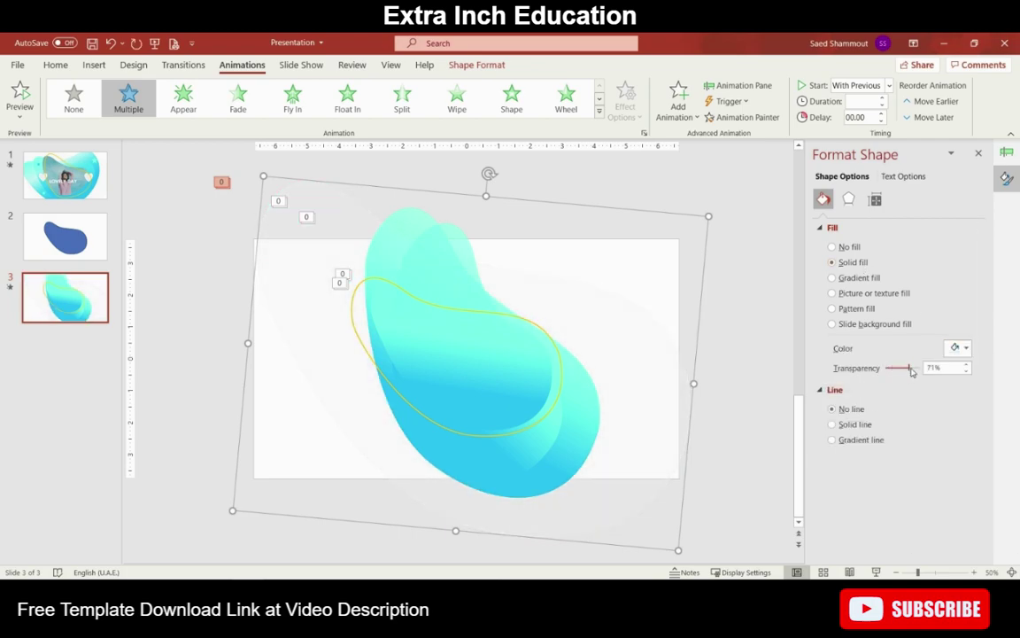
# Step: Enlarge the two gradient blobs behind the front blob slightly
pyautogui.click(583, 440)
pyautogui.moveTo(549, 524); pyautogui.dragTo(553, 539)
pyautogui.moveTo(397, 196); pyautogui.dragTo(382, 169)
pyautogui.click(529, 449)
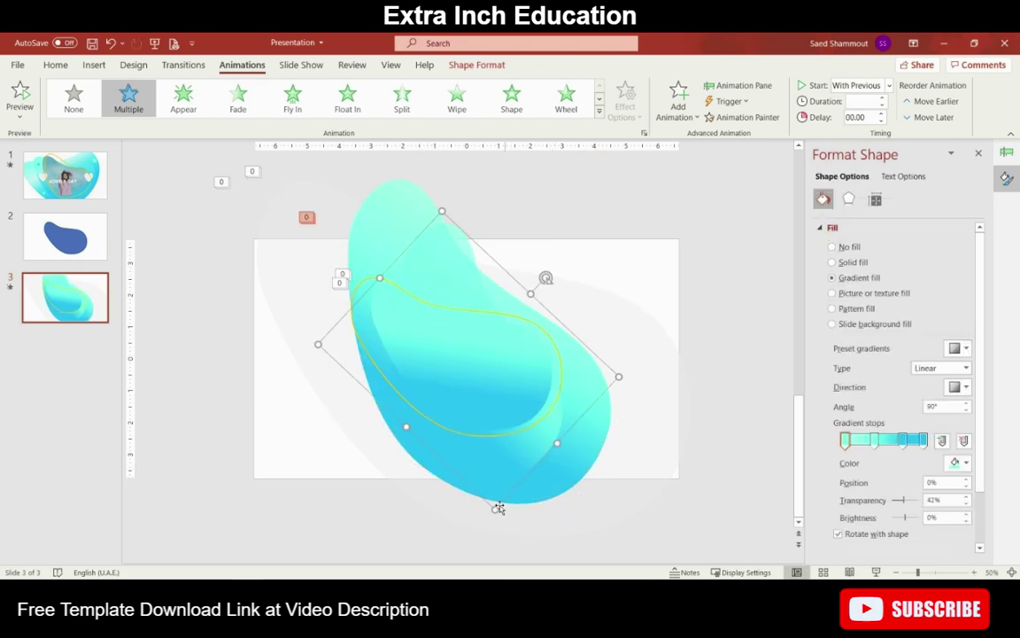
pyautogui.moveTo(498, 507); pyautogui.dragTo(501, 513)
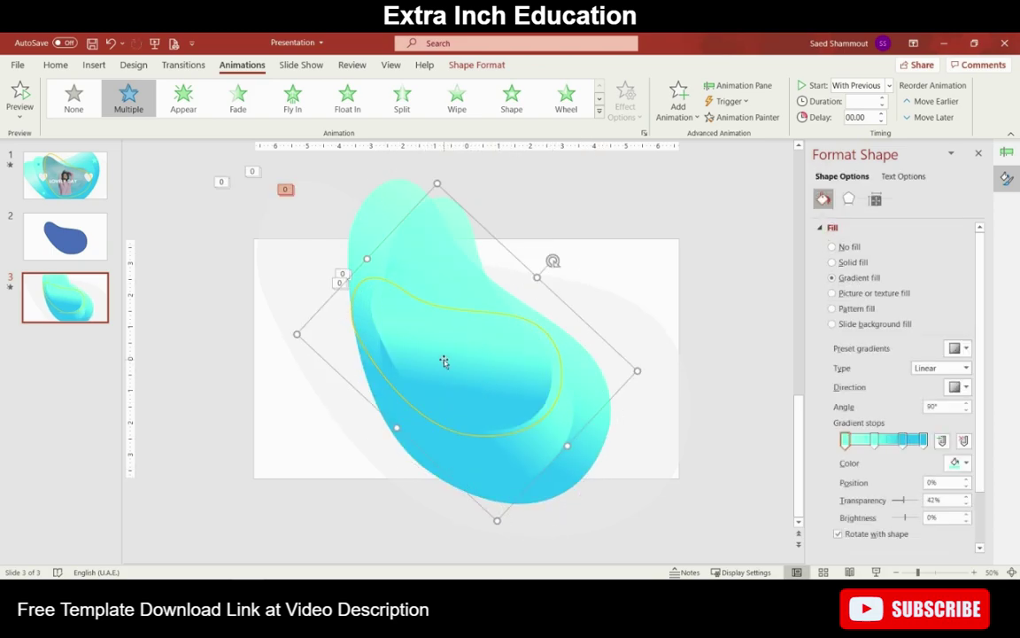
# Step: Enlarge the front gradient blob slightly at its opposite corners
pyautogui.moveTo(563, 298); pyautogui.dragTo(574, 292)
pyautogui.moveTo(375, 263); pyautogui.dragTo(367, 253)
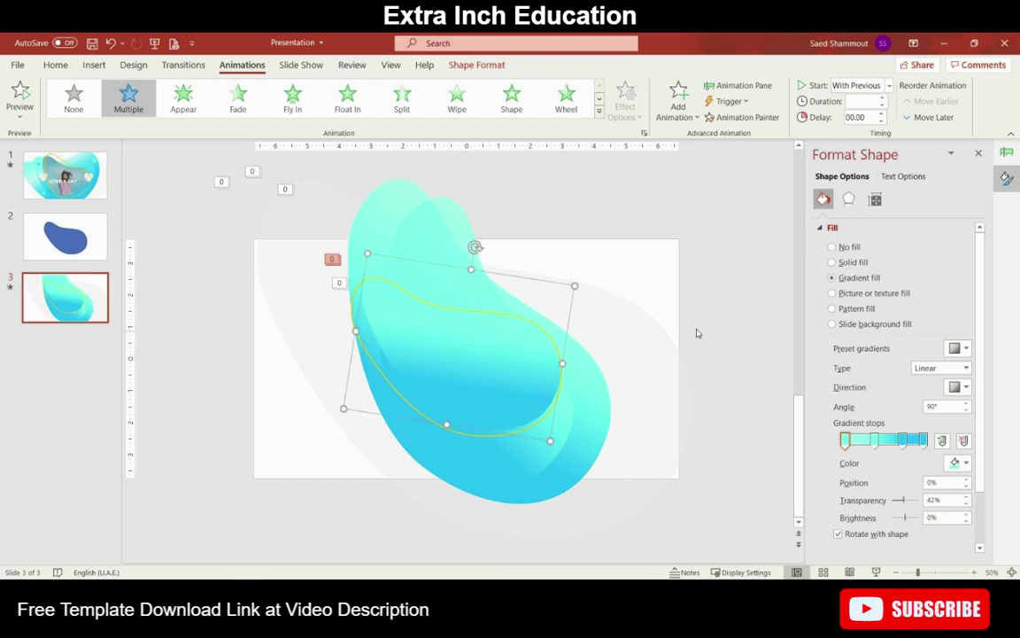
pyautogui.click(724, 318)
pyautogui.click(536, 354)
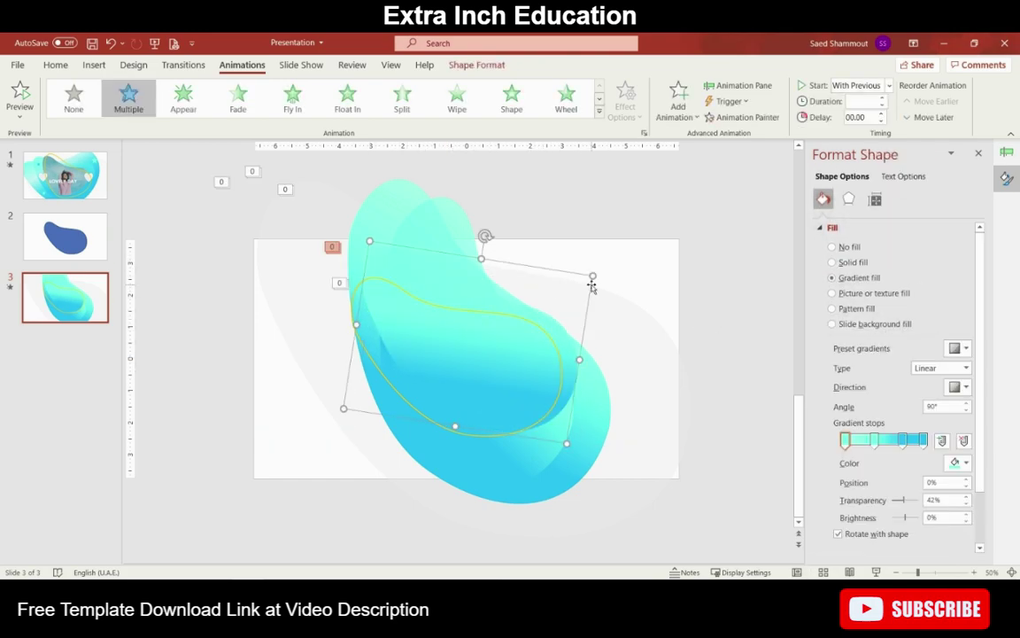
# Step: Enlarge the yellow outline slightly so it extends beyond the front blob
pyautogui.click(518, 431)
pyautogui.moveTo(562, 435); pyautogui.dragTo(569, 440)
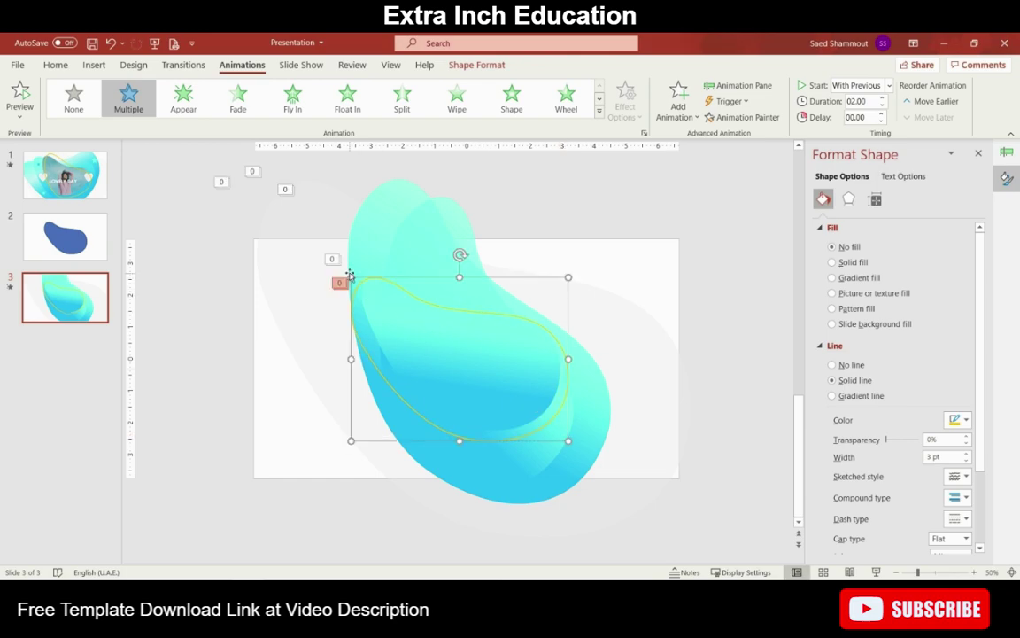
pyautogui.keyDown('shift'); pyautogui.click(351, 277); pyautogui.keyUp('shift')
pyautogui.moveTo(352, 277); pyautogui.dragTo(346, 271)
pyautogui.hotkey('ctrl', 'z')
pyautogui.click(728, 277)
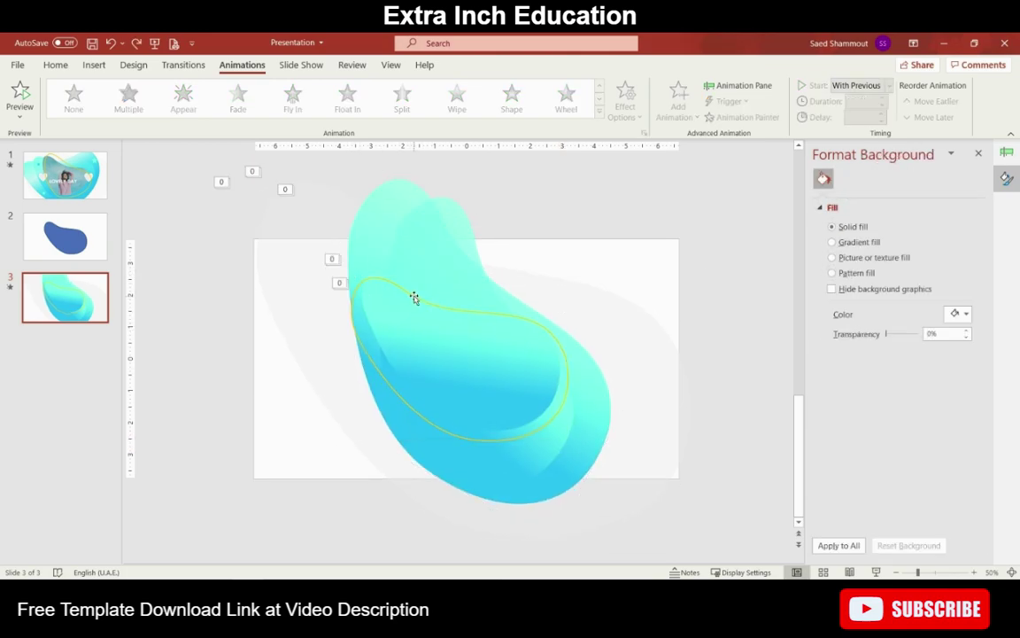
pyautogui.click(415, 296)
# Step: Change the front blob's fill from gradient to a picture or texture fill
pyautogui.click(530, 372)
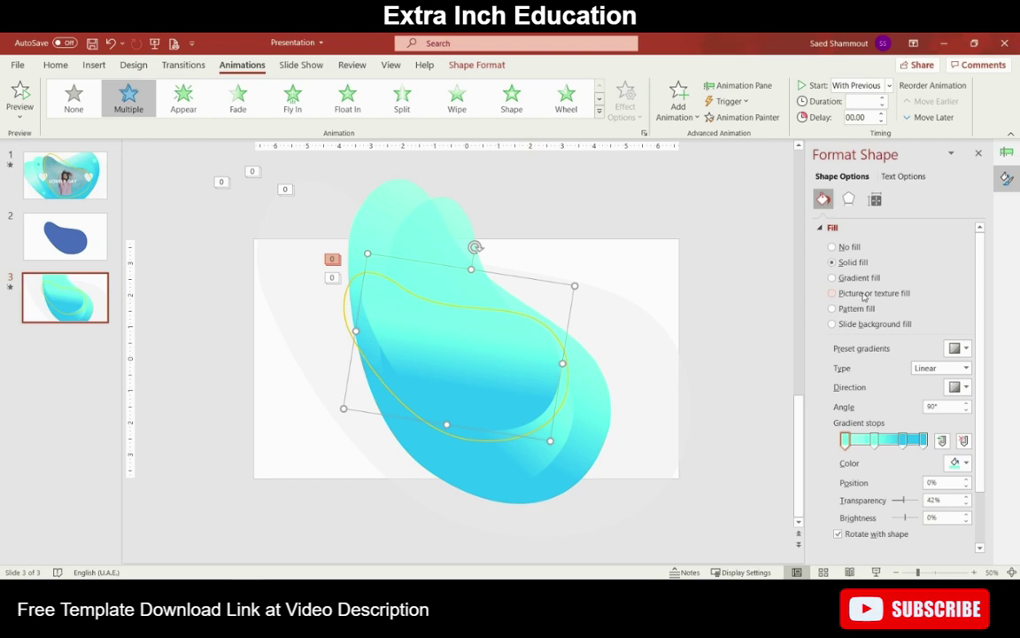
pyautogui.click(863, 296)
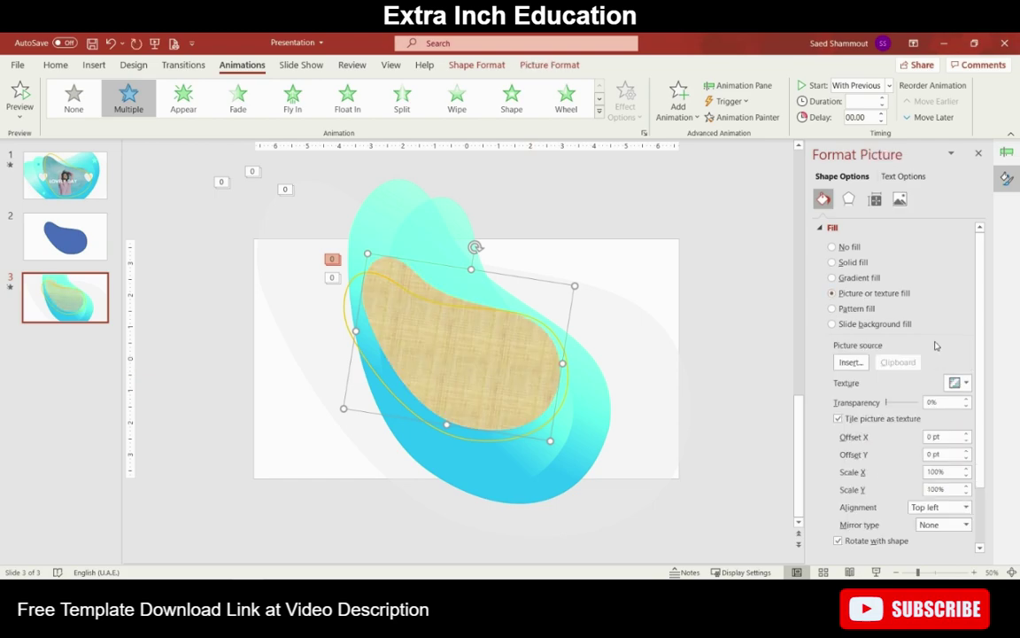
pyautogui.click(958, 382)
pyautogui.click(958, 383)
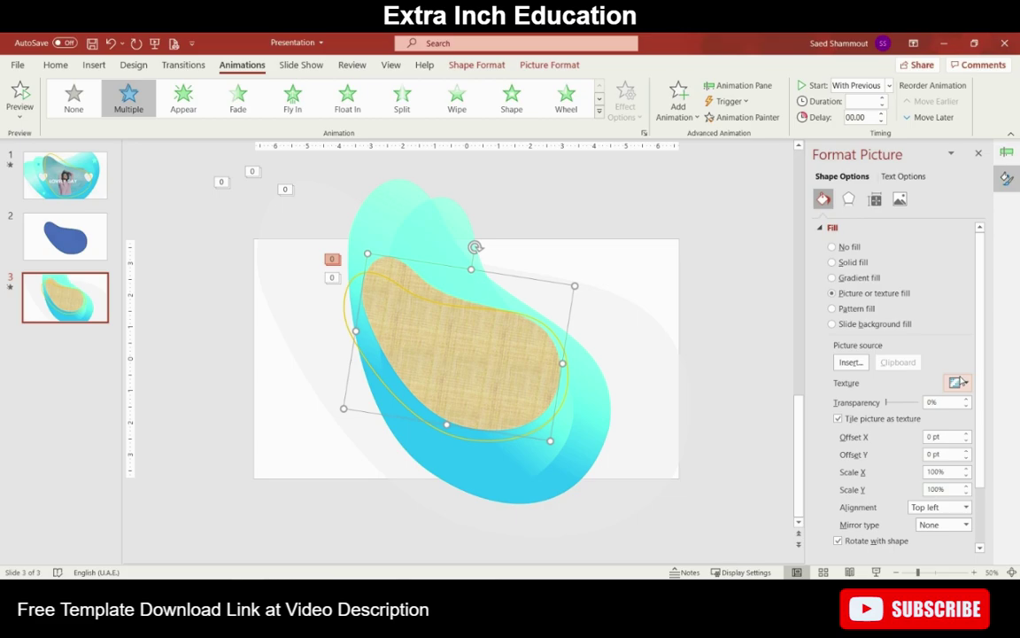
# Step: Fill the front blob with the stock image of the woman in a pink sweater against a blue sky
pyautogui.click(851, 363)
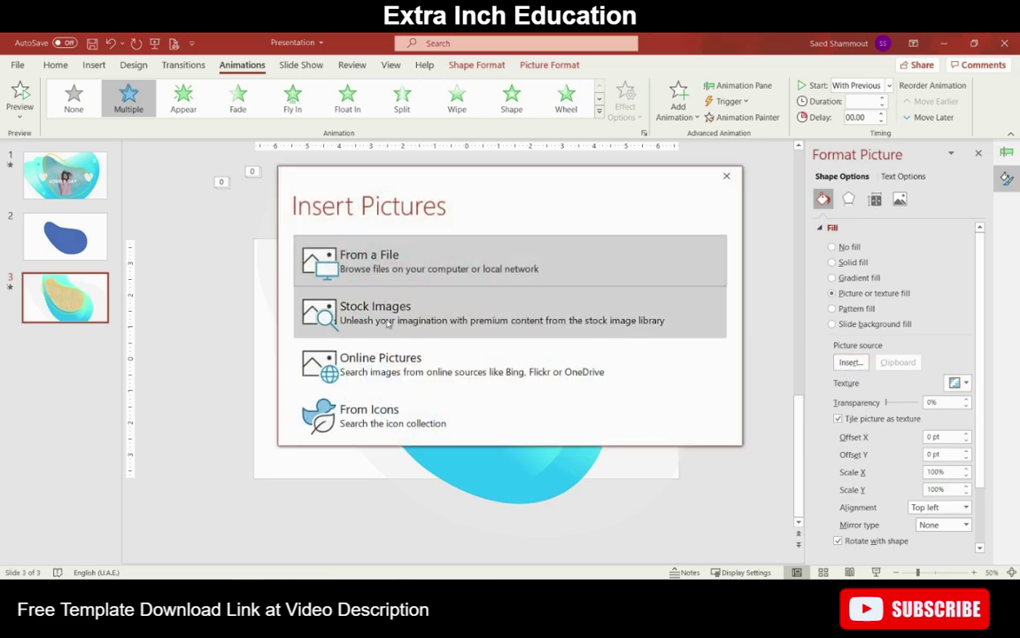
pyautogui.click(378, 314)
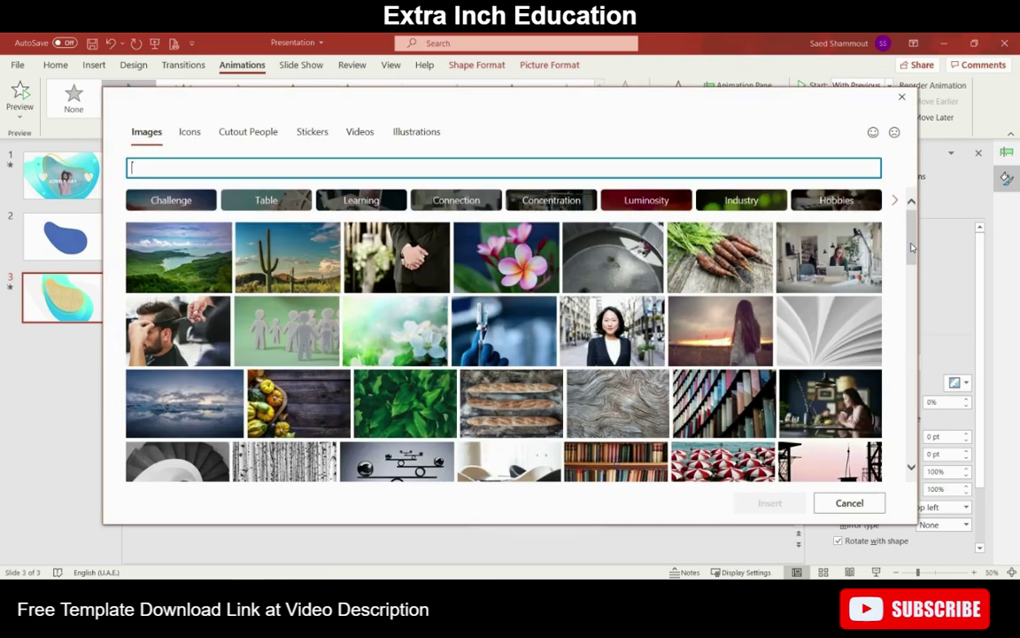
pyautogui.scroll(-1, 913, 251)
pyautogui.scroll(-5, 913, 251)
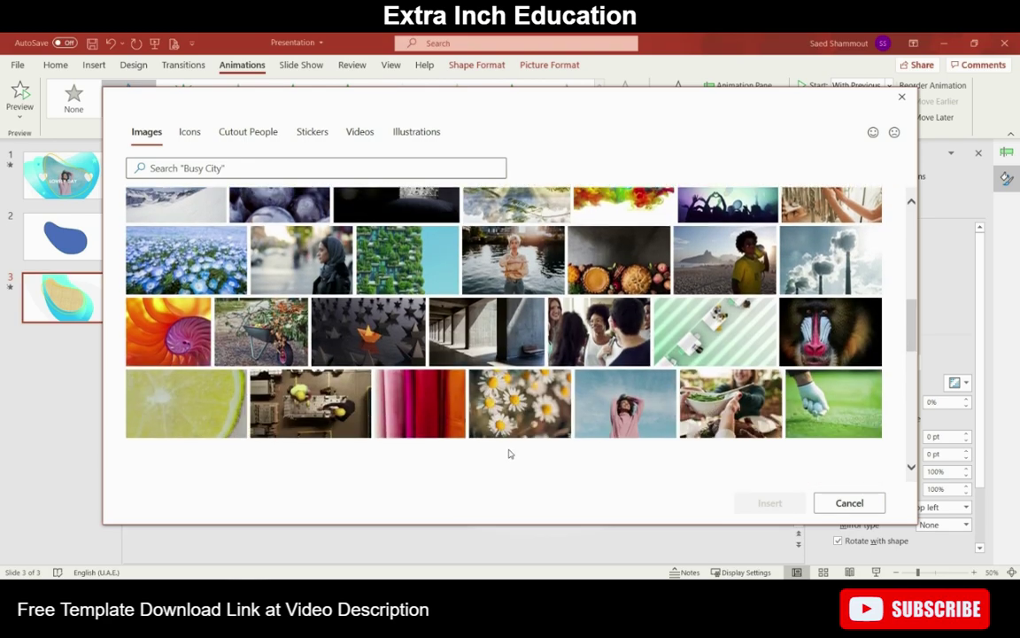
pyautogui.click(599, 336)
pyautogui.click(767, 502)
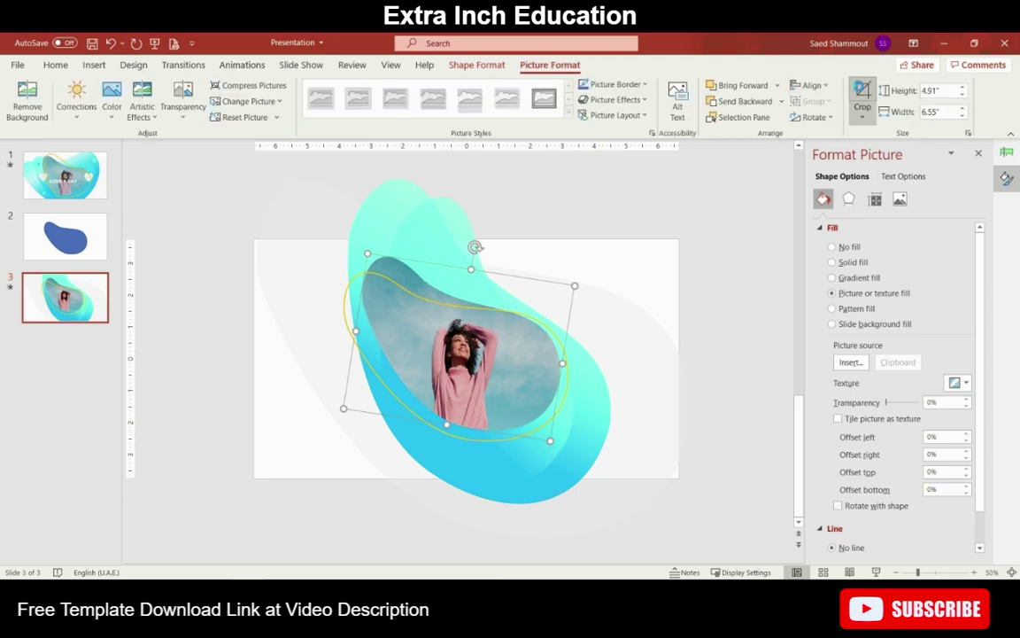
# Step: Reposition the picture within the front blob using Crop, shifting it slightly up and to the right
pyautogui.click(862, 96)
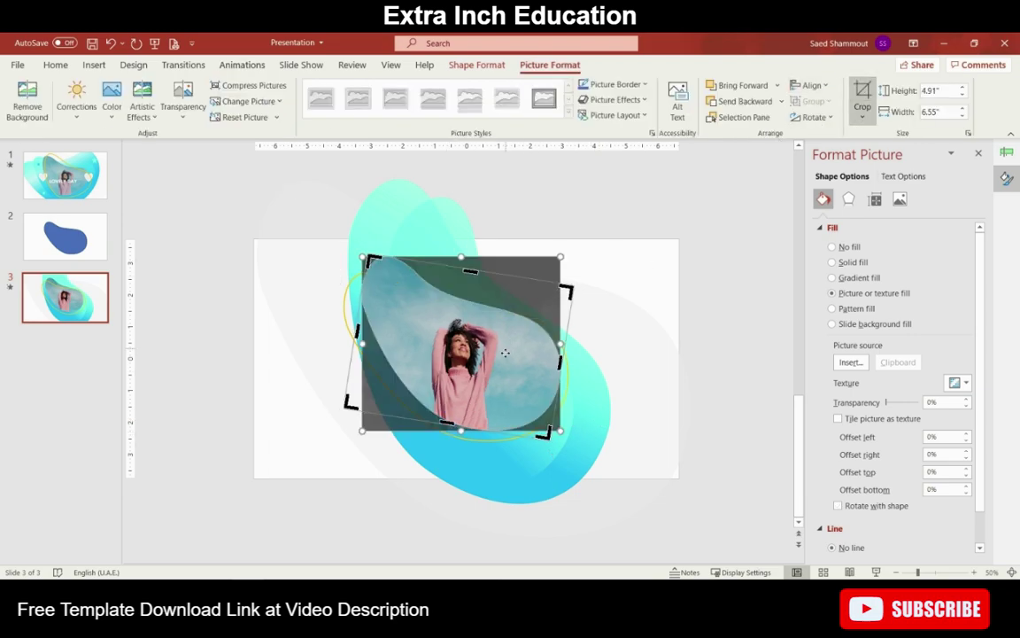
pyautogui.moveTo(505, 353); pyautogui.dragTo(545, 319)
pyautogui.moveTo(506, 356); pyautogui.dragTo(511, 355)
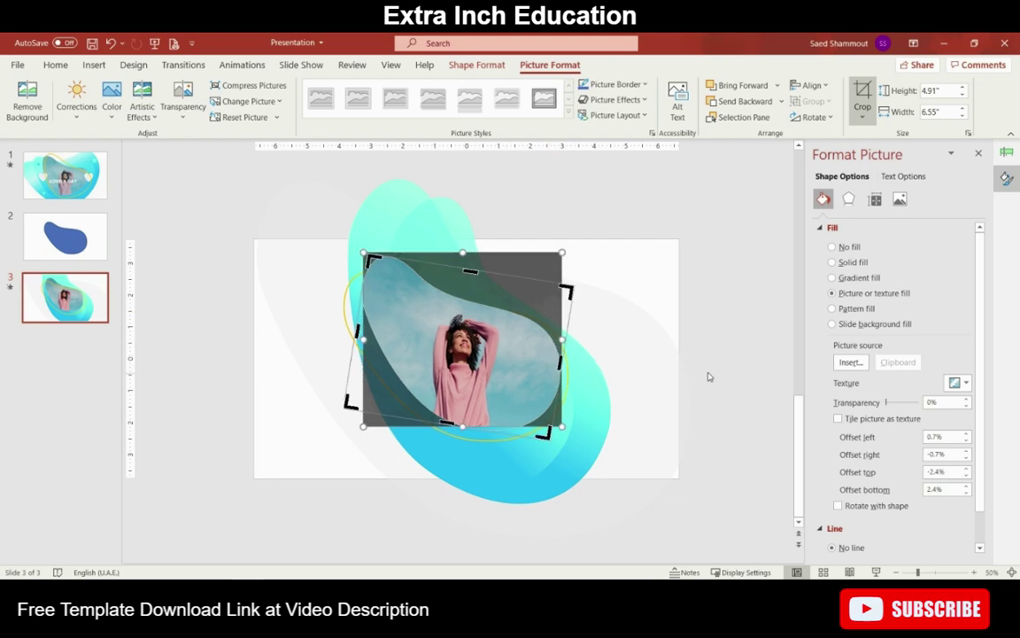
pyautogui.click(708, 374)
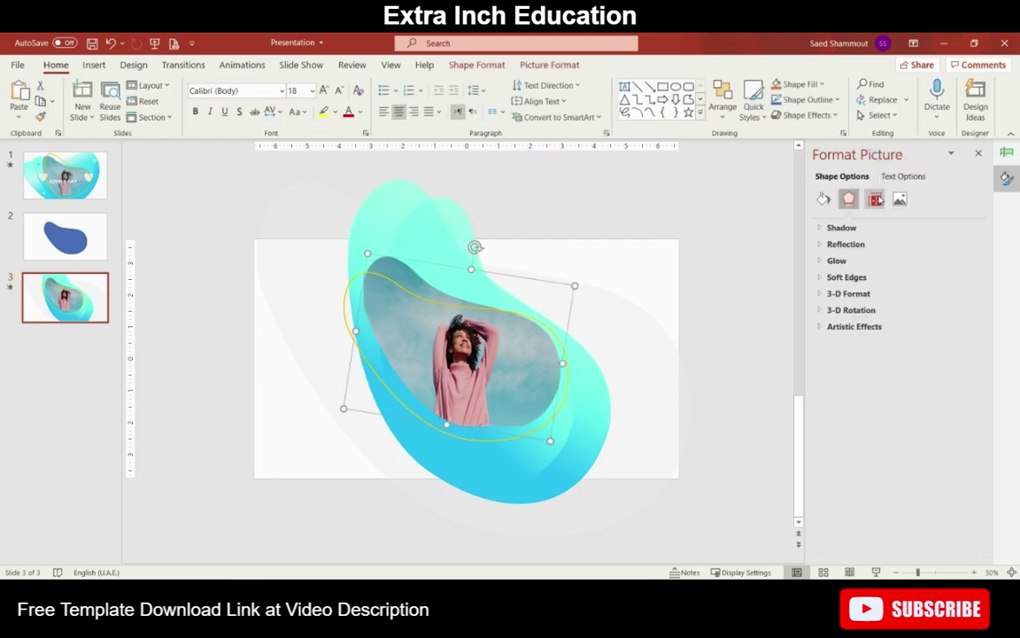
# Step: Set the transparency of the front blob's picture fill to 30%
pyautogui.click(824, 198)
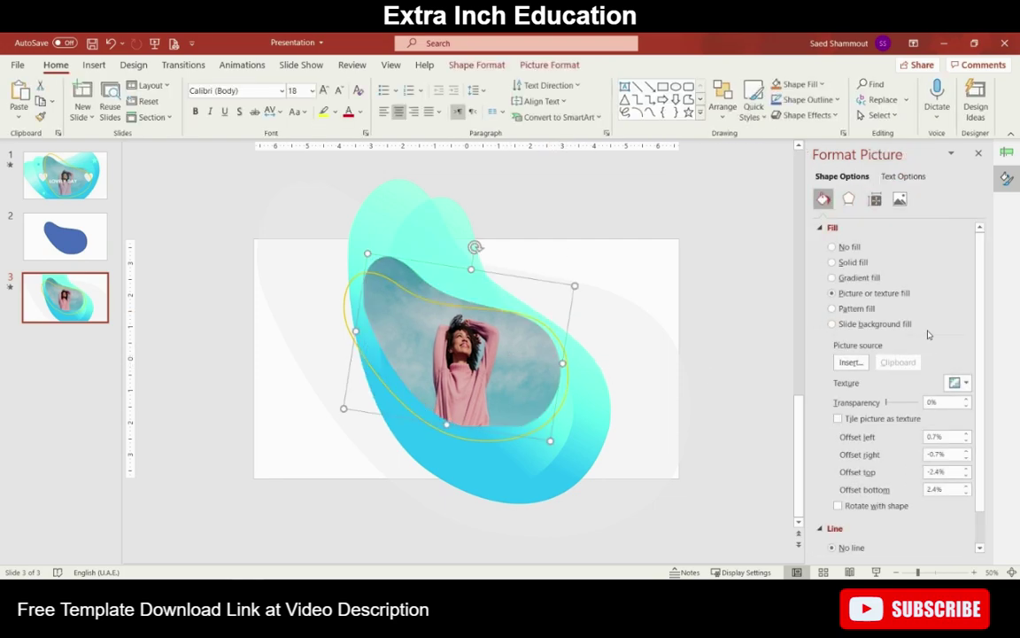
pyautogui.moveTo(889, 403); pyautogui.dragTo(896, 404)
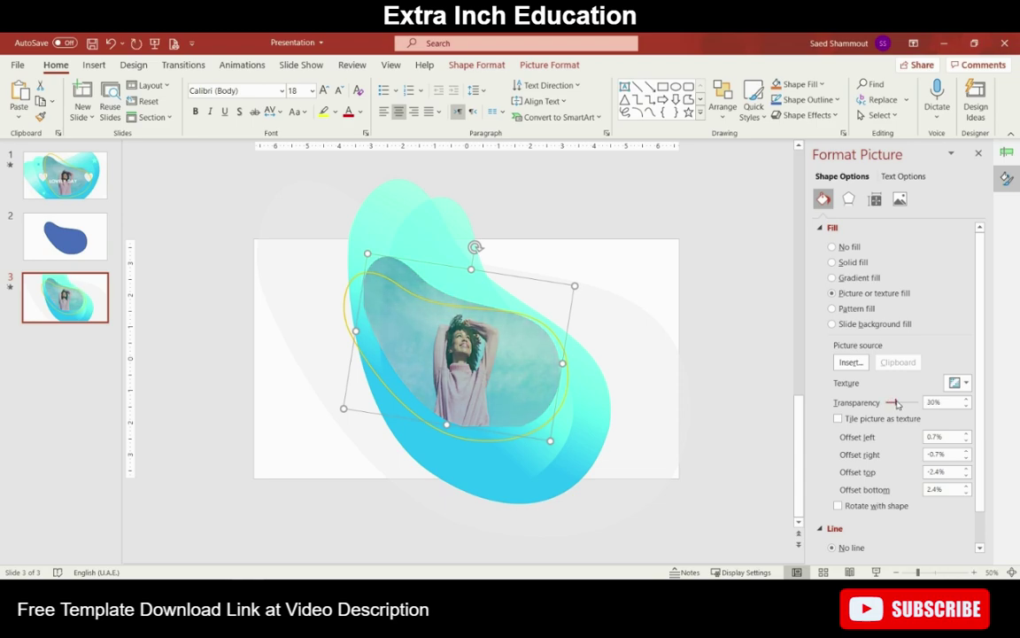
pyautogui.click(754, 415)
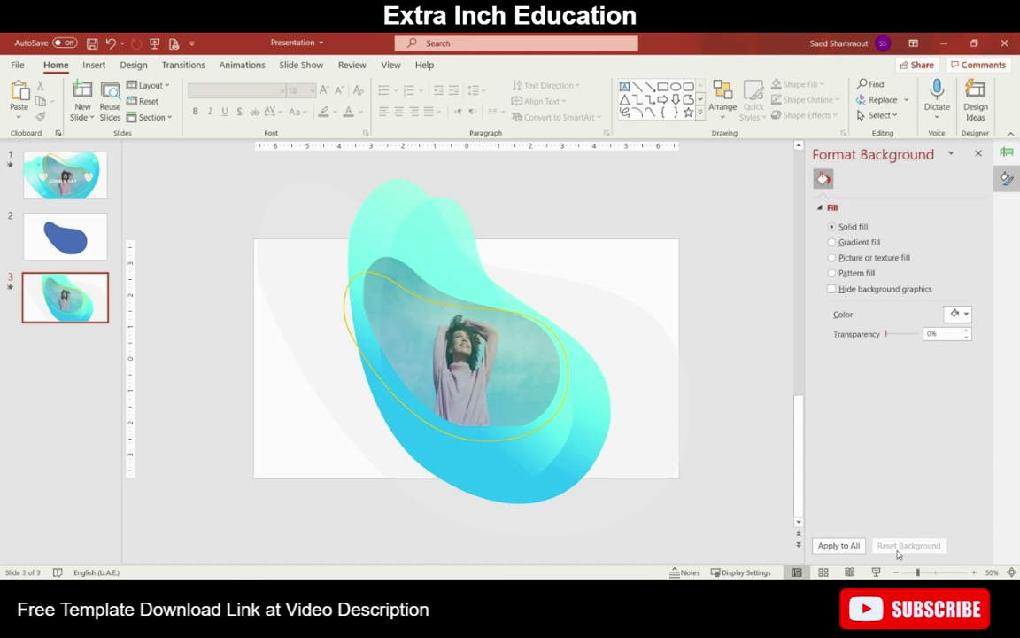
# Step: Preview the current slide's show and delete the Spin animation from the picture-filled blob
pyautogui.hotkey('alt', 'F5')
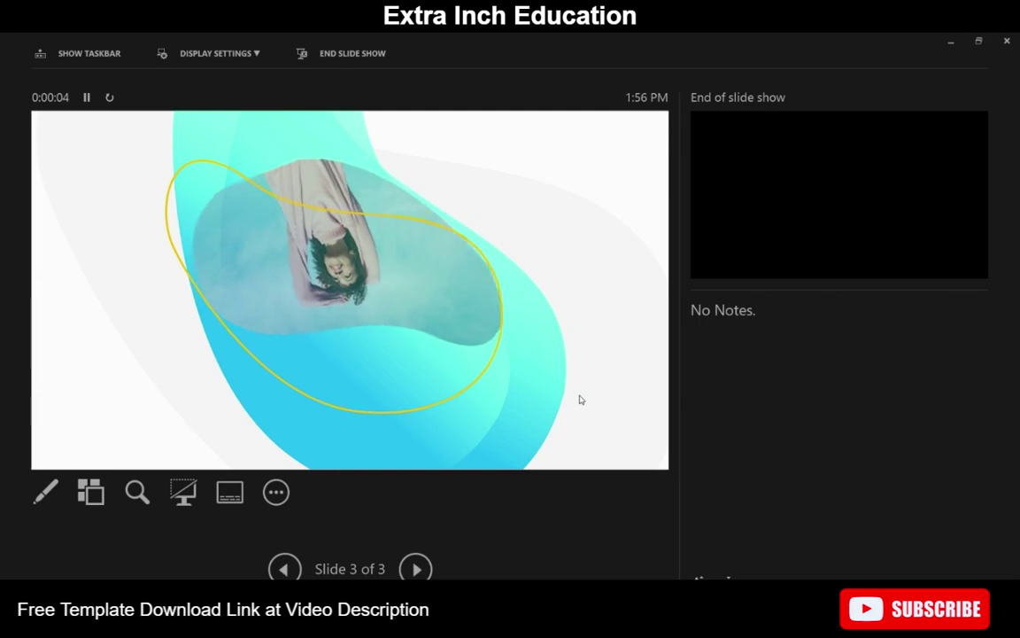
pyautogui.press('Escape')
pyautogui.click(495, 336)
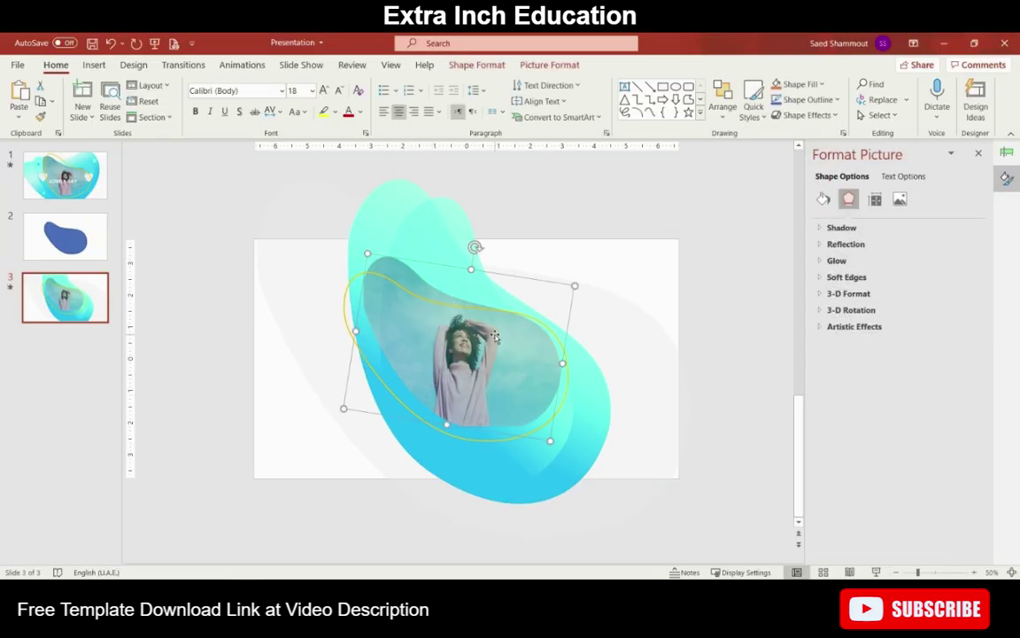
pyautogui.click(1005, 155)
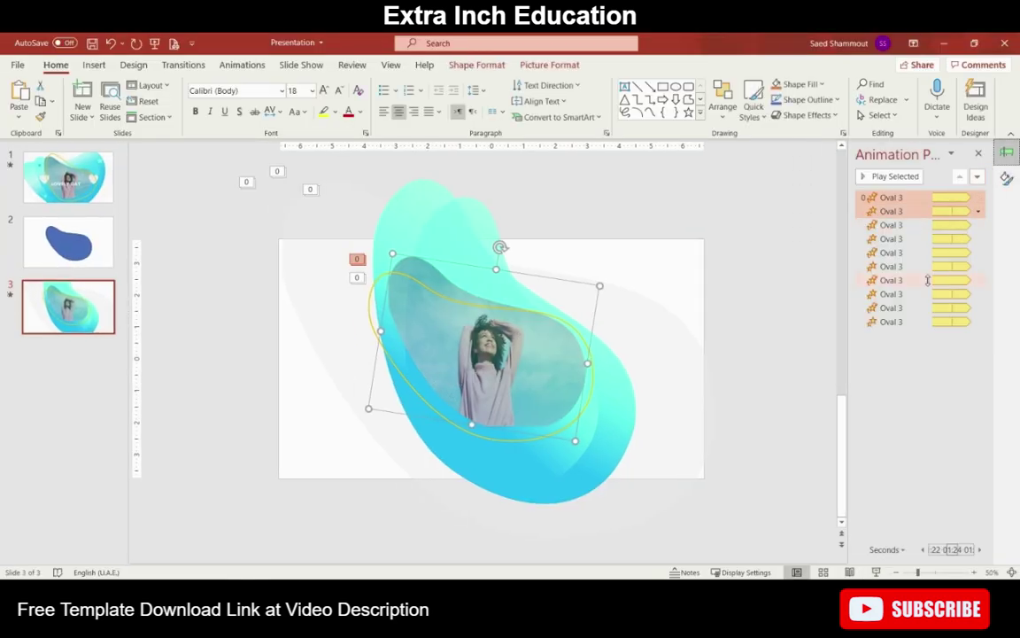
pyautogui.click(908, 198)
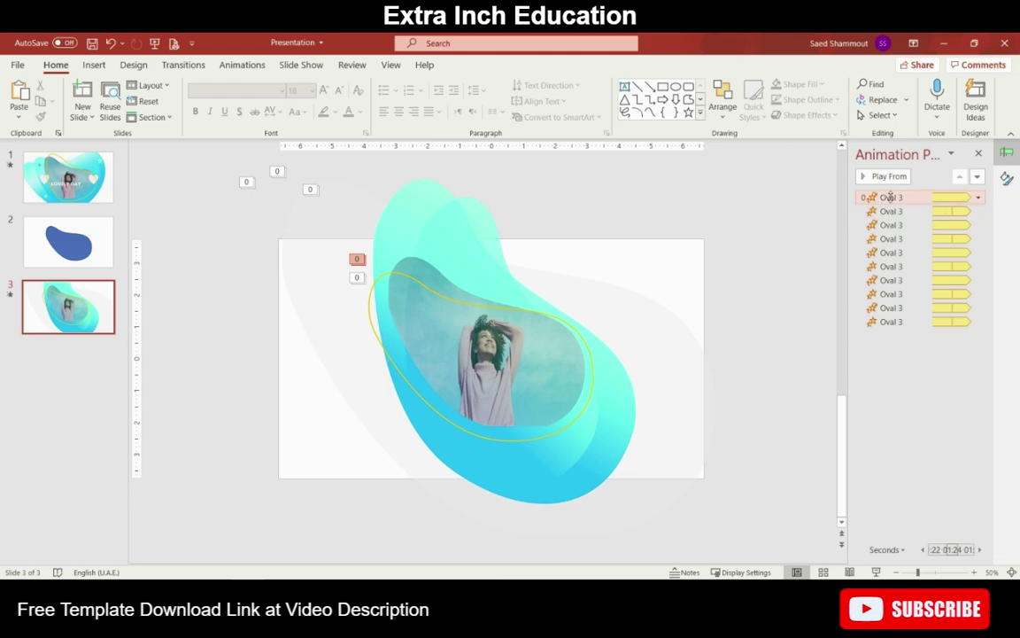
pyautogui.press('Delete')
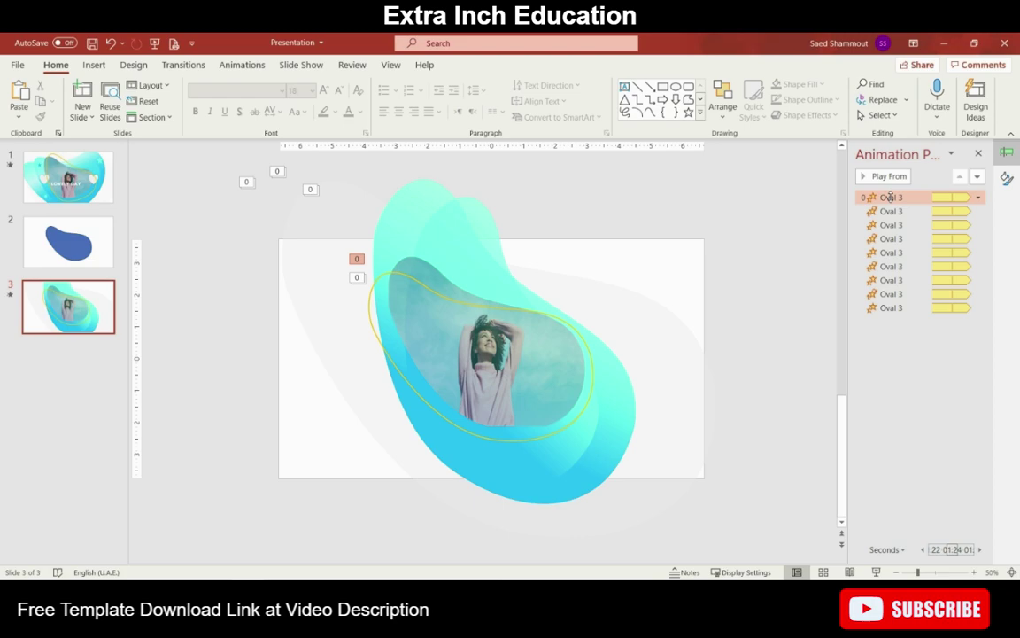
# Step: Play the current slide in the slide show to check the picture blob's animation
pyautogui.hotkey('alt', 'F5')
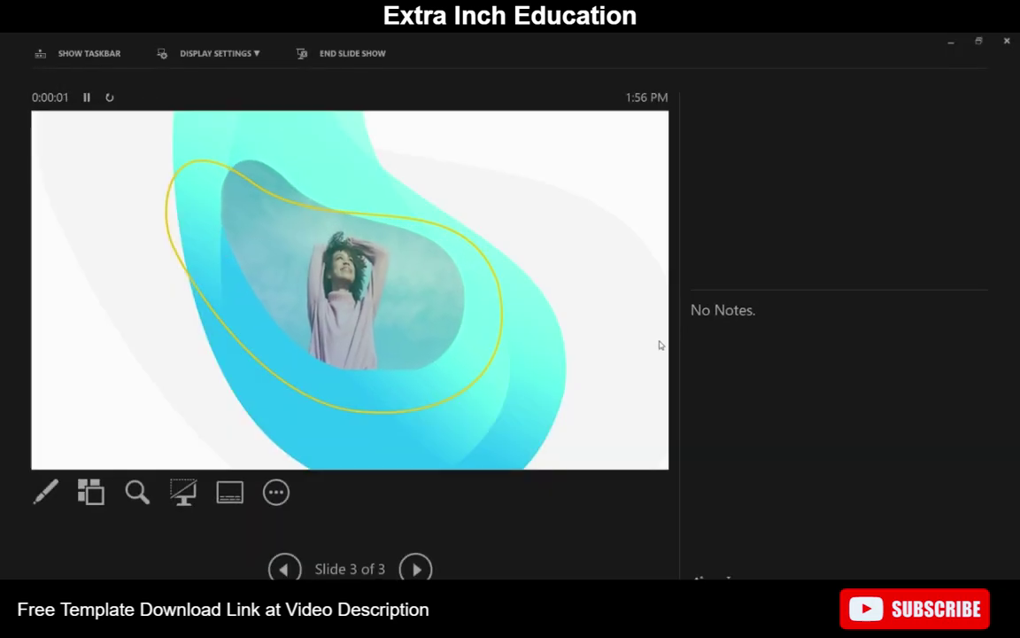
pyautogui.press('Right')
pyautogui.press('Escape')
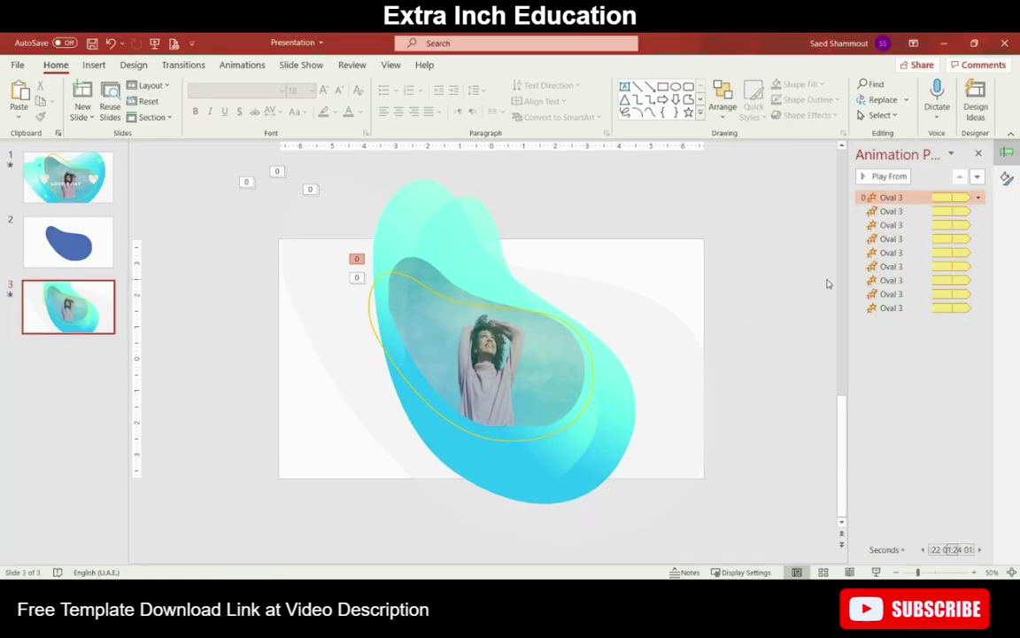
# Step: Add a text box reading "Lovely Day" over the woman's picture
pyautogui.click(93, 65)
pyautogui.click(654, 99)
pyautogui.moveTo(452, 367); pyautogui.dragTo(589, 420)
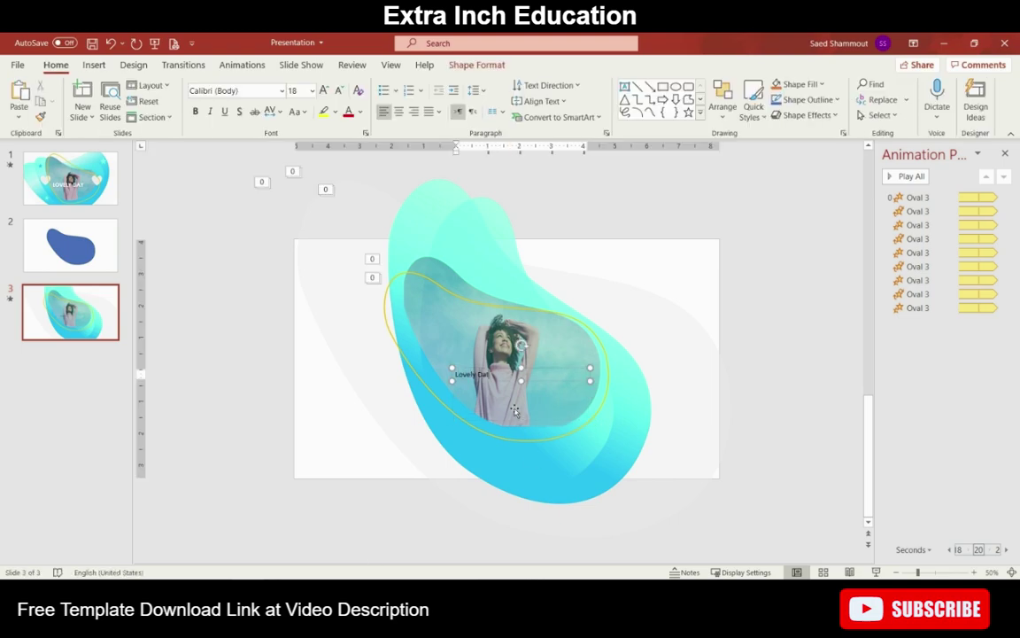
# Step: Set the "Lovely Day" text to 48 pt in the Century Gothic font
pyautogui.hotkey('ctrl', 'a')
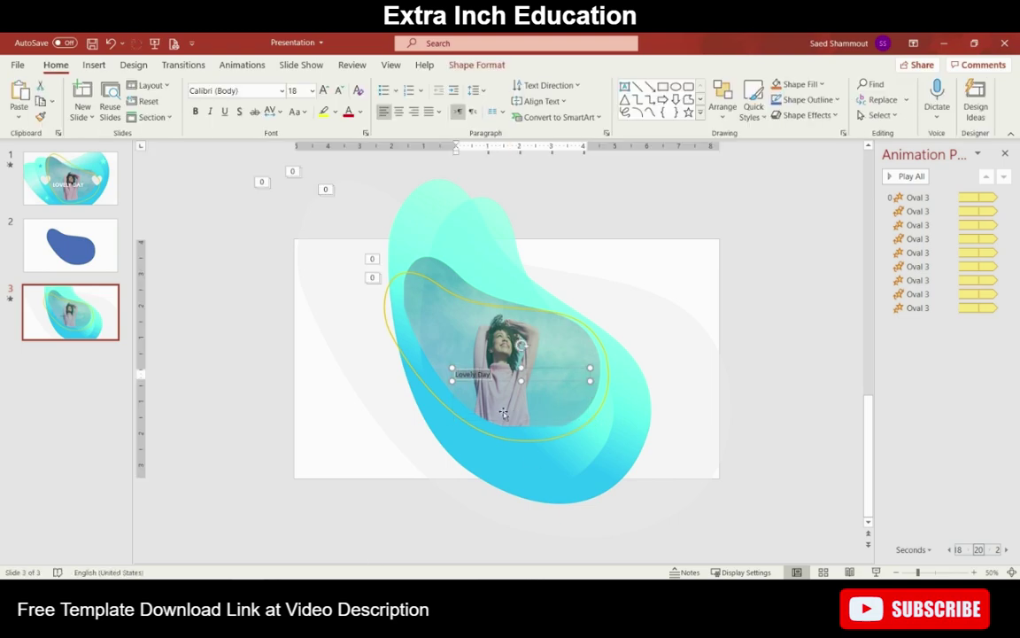
pyautogui.tripleClick(325, 92)
pyautogui.tripleClick(324, 91)
pyautogui.doubleClick(324, 92)
pyautogui.click(281, 90)
pyautogui.scroll(-10, 302, 245)
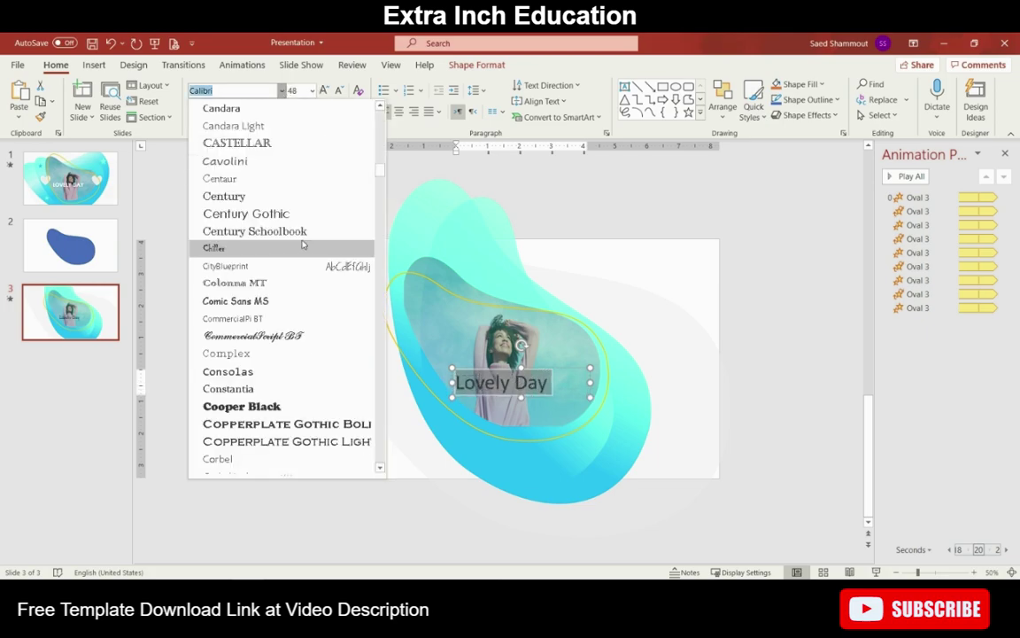
pyautogui.scroll(-8, 302, 244)
pyautogui.scroll(15, 305, 252)
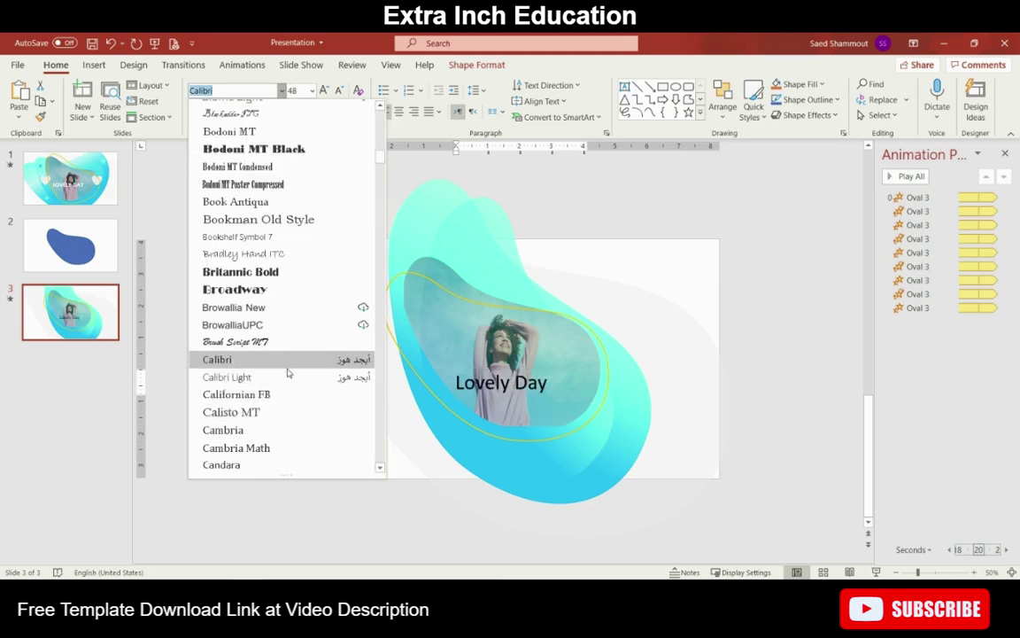
pyautogui.scroll(-6, 288, 373)
pyautogui.click(274, 211)
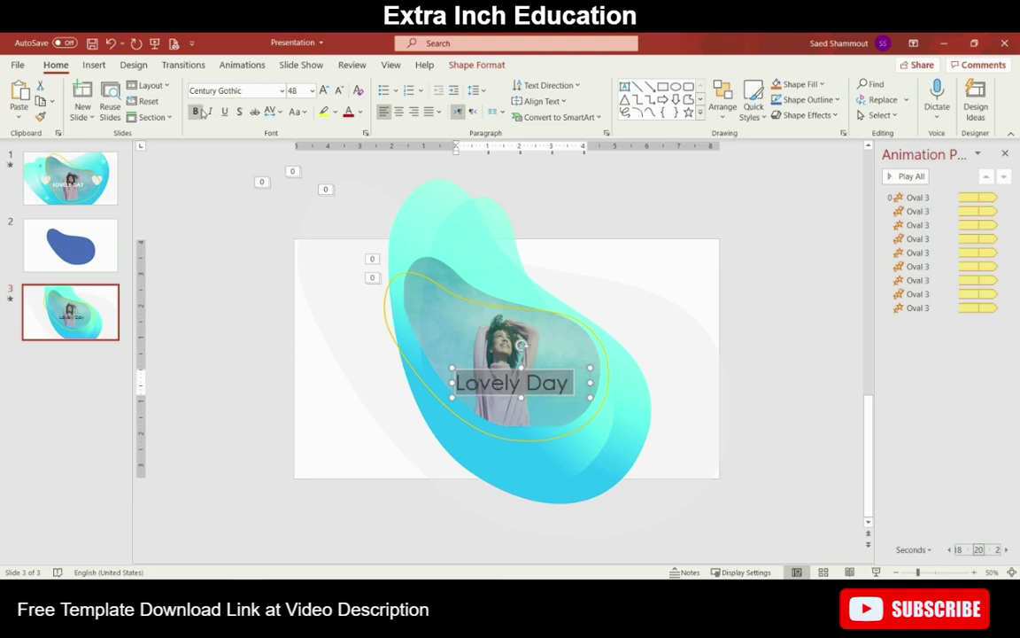
# Step: Make the "Lovely Day" text bold, 60 pt and white, and widen its text box to fit one line
pyautogui.click(324, 91)
pyautogui.click(324, 90)
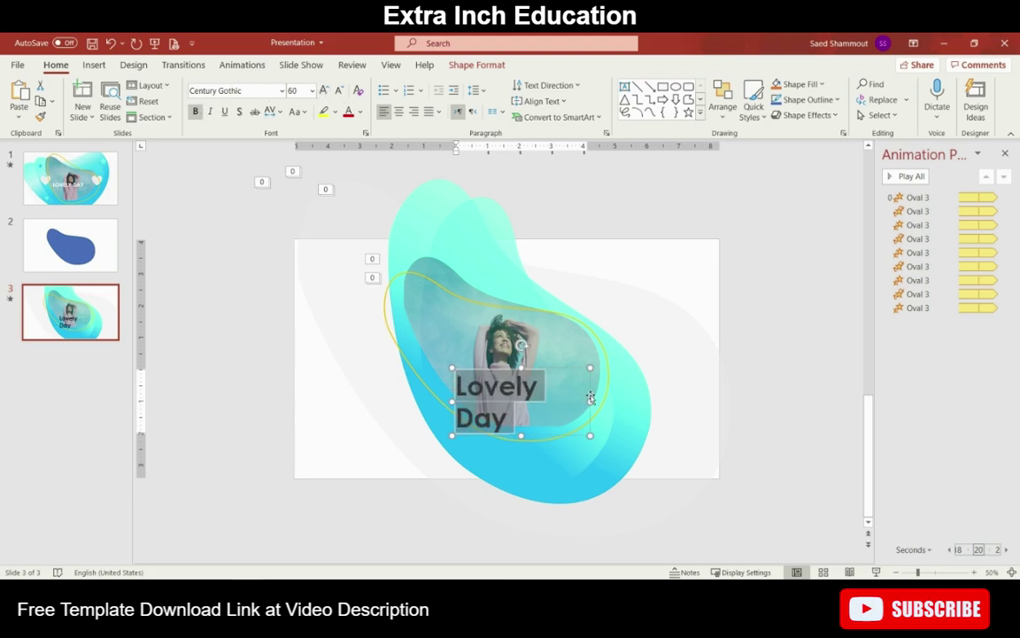
pyautogui.moveTo(590, 400); pyautogui.dragTo(563, 375)
pyautogui.click(360, 111)
pyautogui.click(347, 145)
# Step: Draw a heart shape about 0.82 inches in size to the left of the "Lovely Day" text
pyautogui.click(96, 65)
pyautogui.click(238, 99)
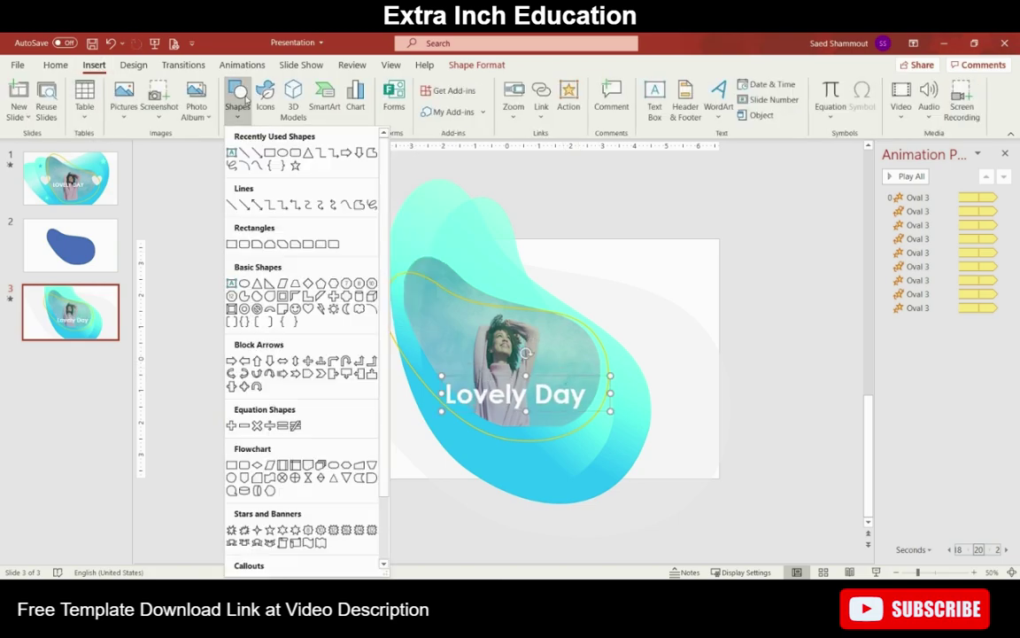
pyautogui.click(308, 309)
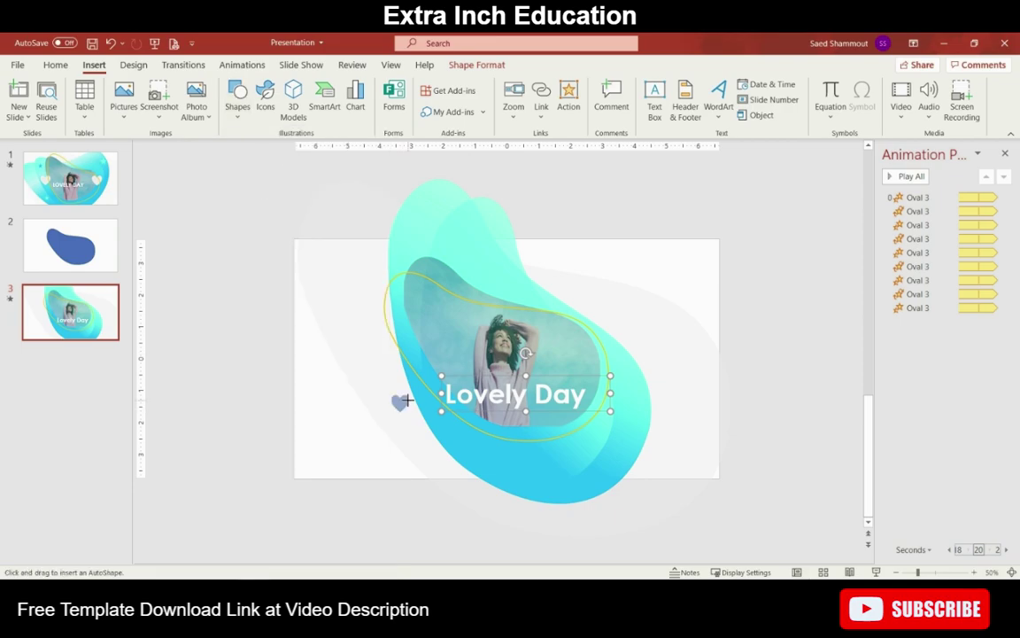
pyautogui.moveTo(391, 383); pyautogui.dragTo(419, 412)
pyautogui.rightClick(404, 400)
pyautogui.click(416, 354)
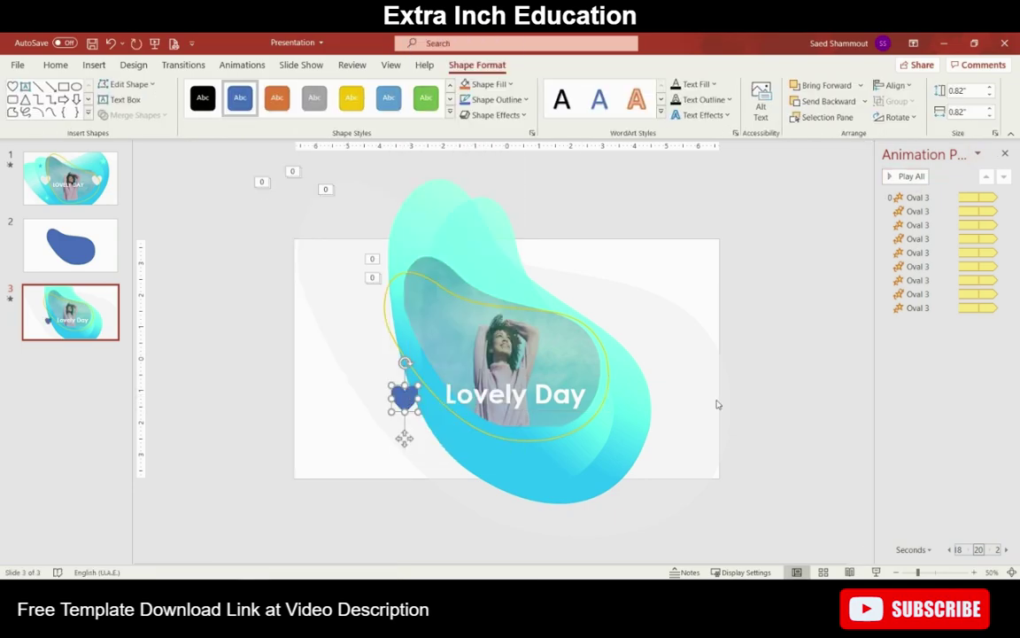
# Step: Remove the heart's outline, fill it light gray, and place a copy of it to the right of the "Lovely Day" text
pyautogui.click(851, 409)
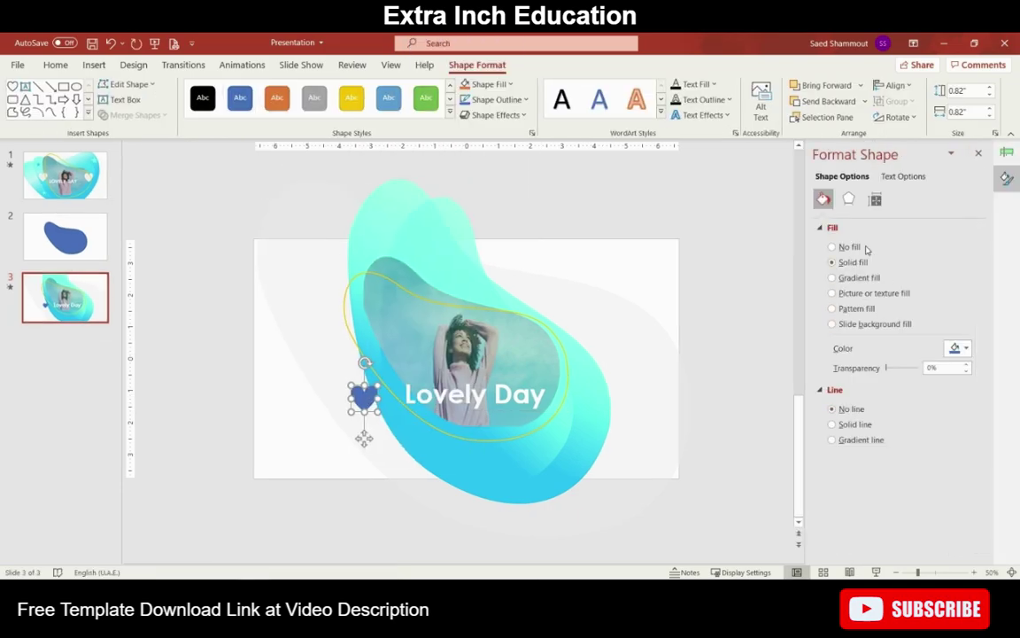
pyautogui.click(965, 348)
pyautogui.click(919, 382)
pyautogui.moveTo(364, 399); pyautogui.dragTo(584, 400)
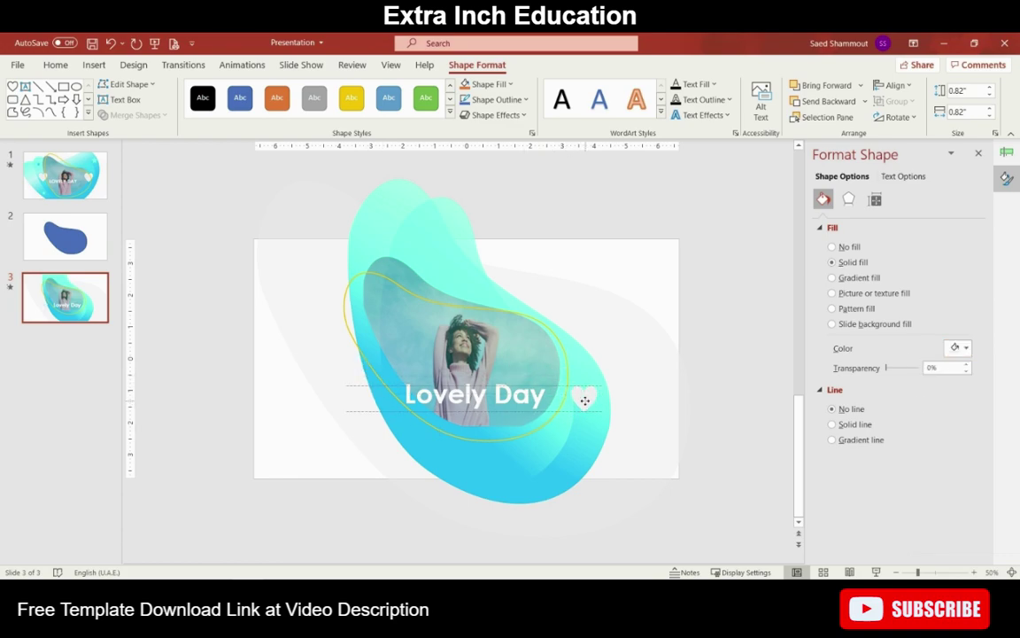
# Step: Fill the heart to the left of the "Lovely Day" text with the recently used mint green color
pyautogui.click(368, 400)
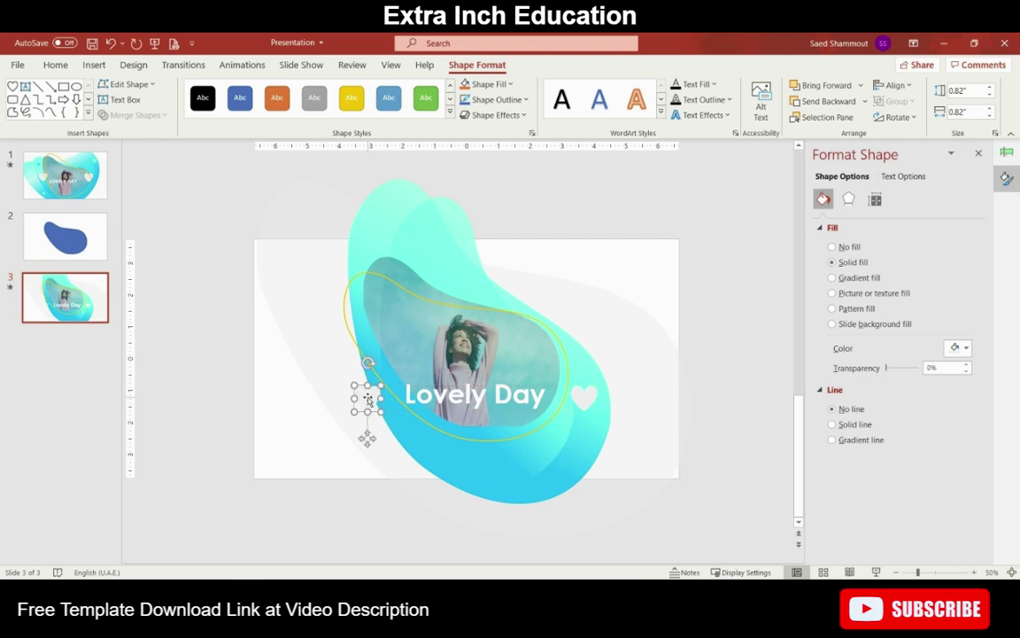
pyautogui.click(966, 348)
pyautogui.click(920, 507)
pyautogui.click(965, 348)
pyautogui.click(921, 512)
# Step: Draw a five-point star about 0.5 inches in size in the slide's upper-right area and remove its outline
pyautogui.click(94, 64)
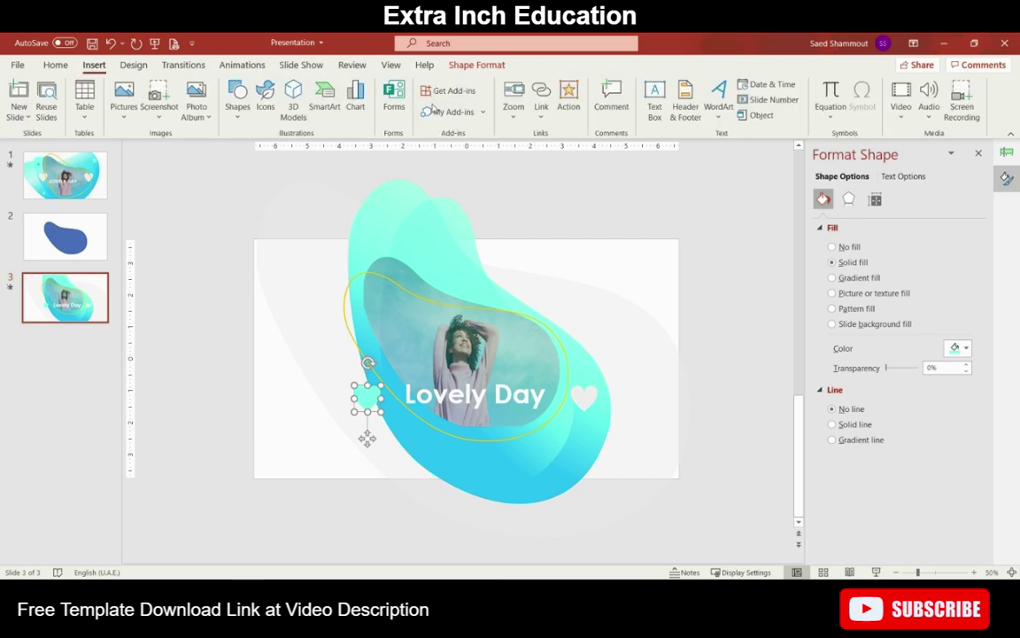
pyautogui.click(238, 98)
pyautogui.click(282, 529)
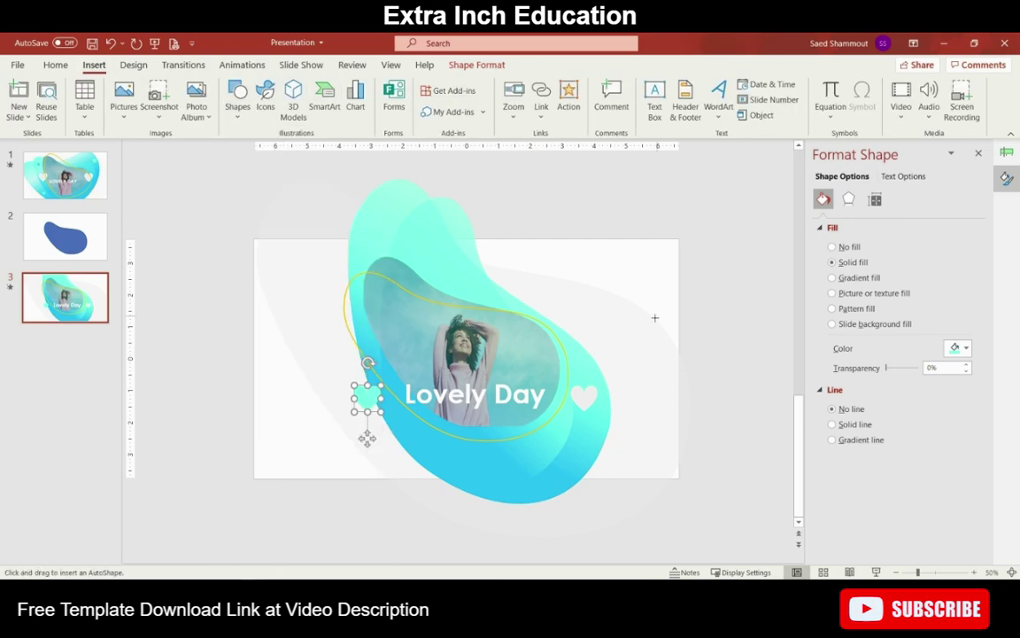
pyautogui.moveTo(612, 282); pyautogui.dragTo(617, 295)
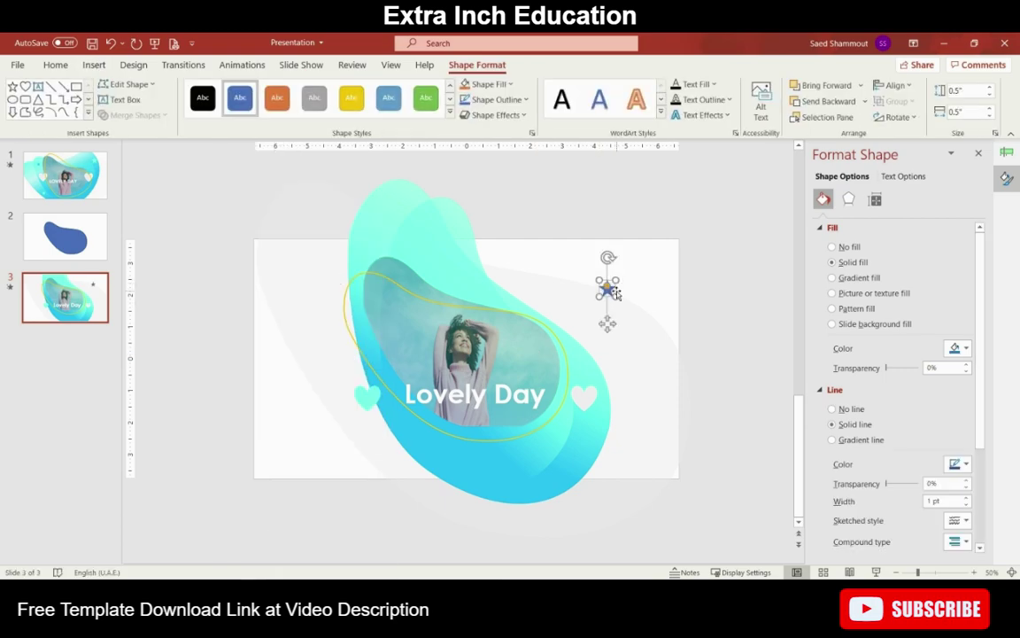
pyautogui.click(833, 409)
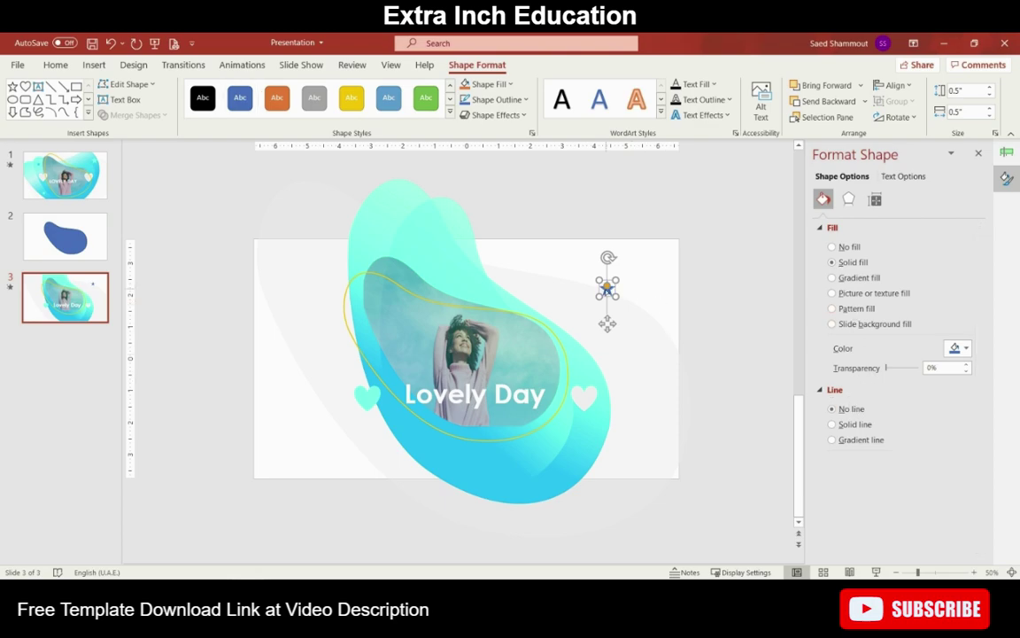
# Step: Copy the star to the slide's upper left at about 0.76", lower left at about 0.46", and lower right at about 0.77"
pyautogui.moveTo(608, 289); pyautogui.dragTo(310, 311)
pyautogui.moveTo(303, 299); pyautogui.dragTo(332, 446)
pyautogui.moveTo(342, 450); pyautogui.dragTo(587, 449)
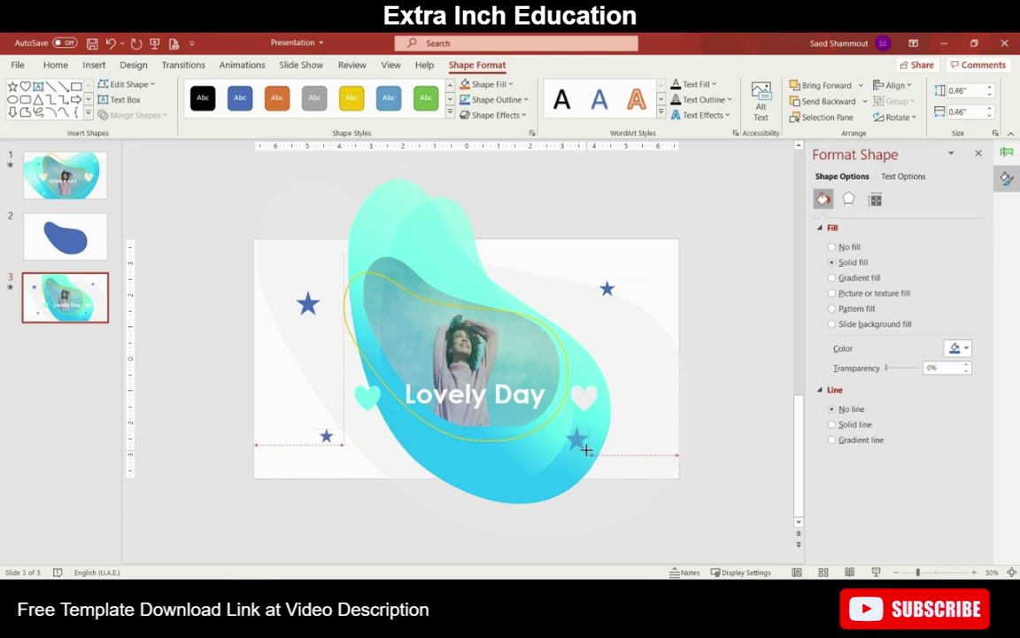
# Step: Fill the upper-right star with the recently used light blue and the lower-right star with light gray
pyautogui.click(606, 288)
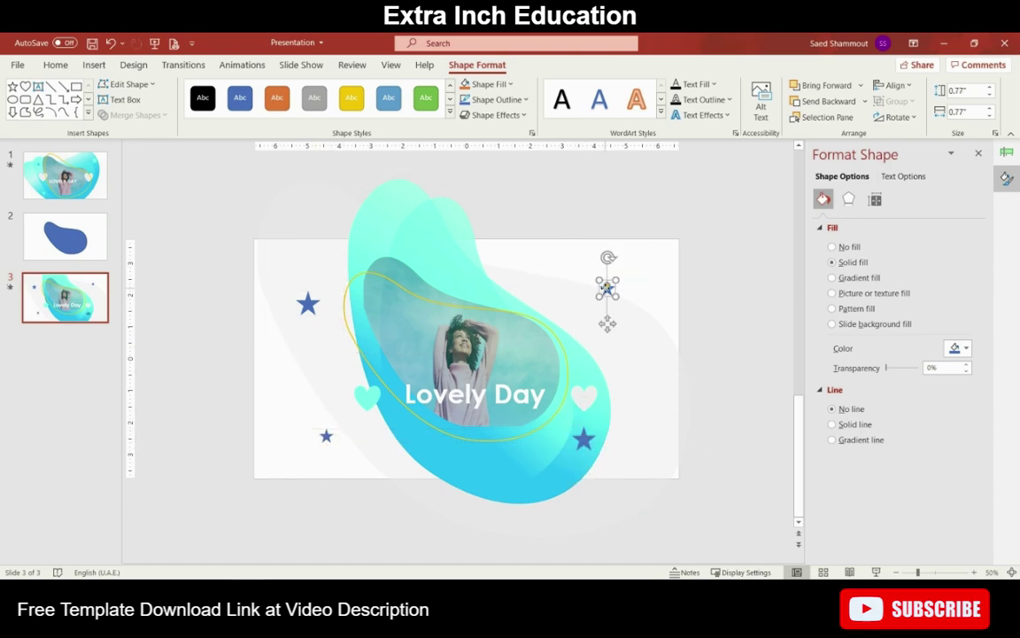
pyautogui.click(966, 350)
pyautogui.click(924, 512)
pyautogui.click(586, 437)
pyautogui.click(957, 348)
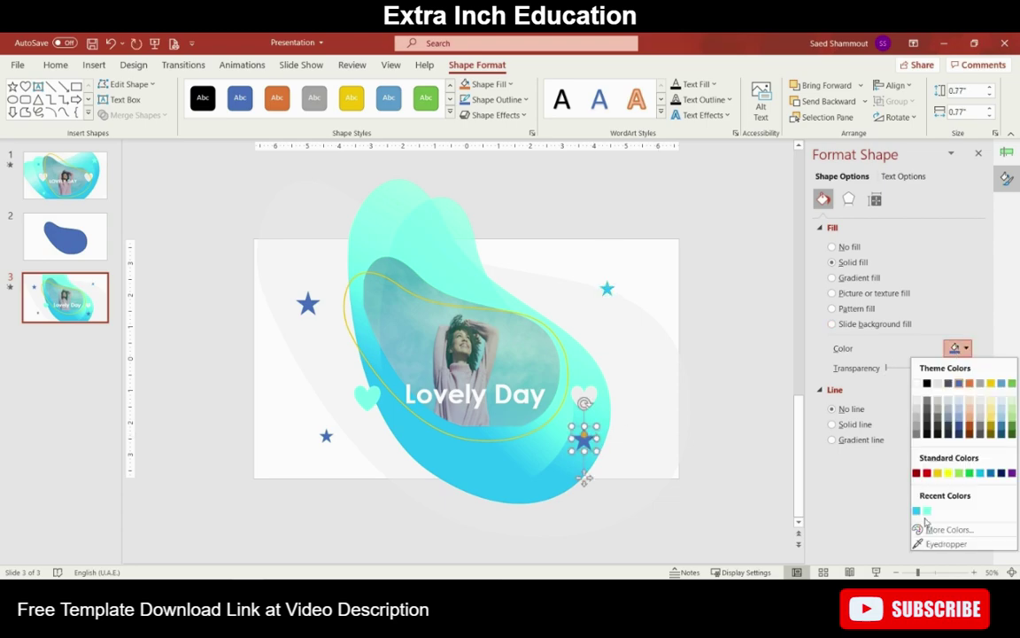
pyautogui.click(924, 512)
pyautogui.click(958, 347)
pyautogui.click(919, 395)
# Step: Fill the lower-left star with the recent mint green and the upper-left star with the recent light blue
pyautogui.click(326, 434)
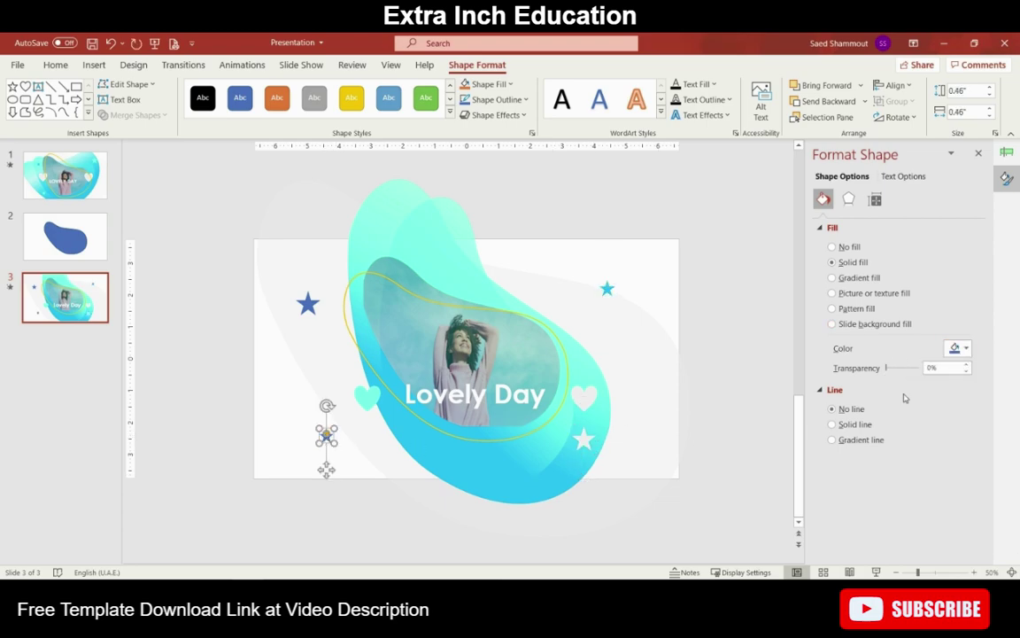
pyautogui.click(962, 348)
pyautogui.click(917, 512)
pyautogui.click(307, 304)
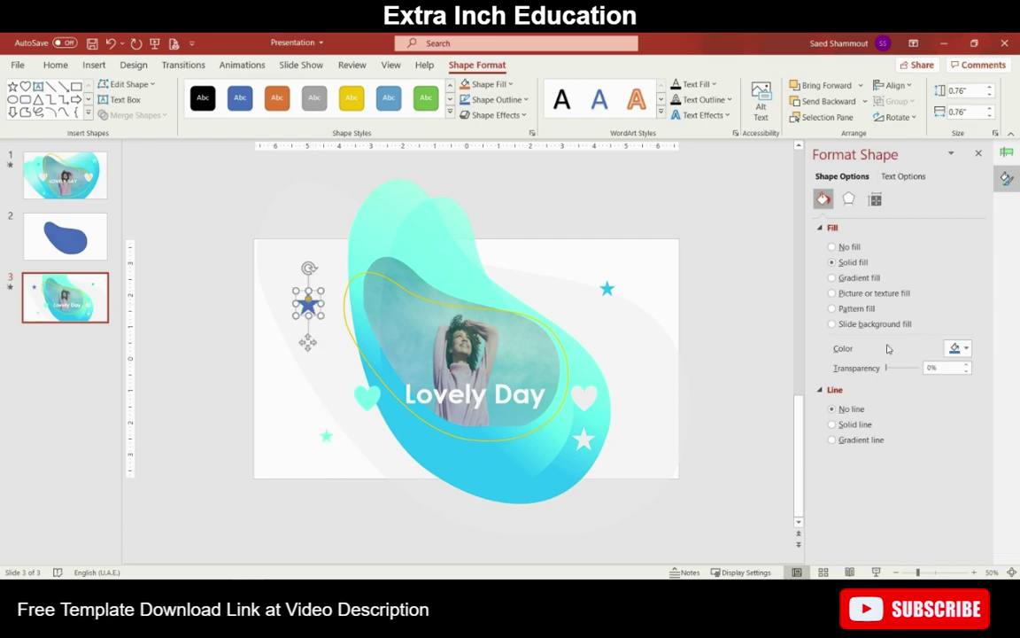
pyautogui.click(958, 348)
pyautogui.click(917, 512)
pyautogui.click(958, 348)
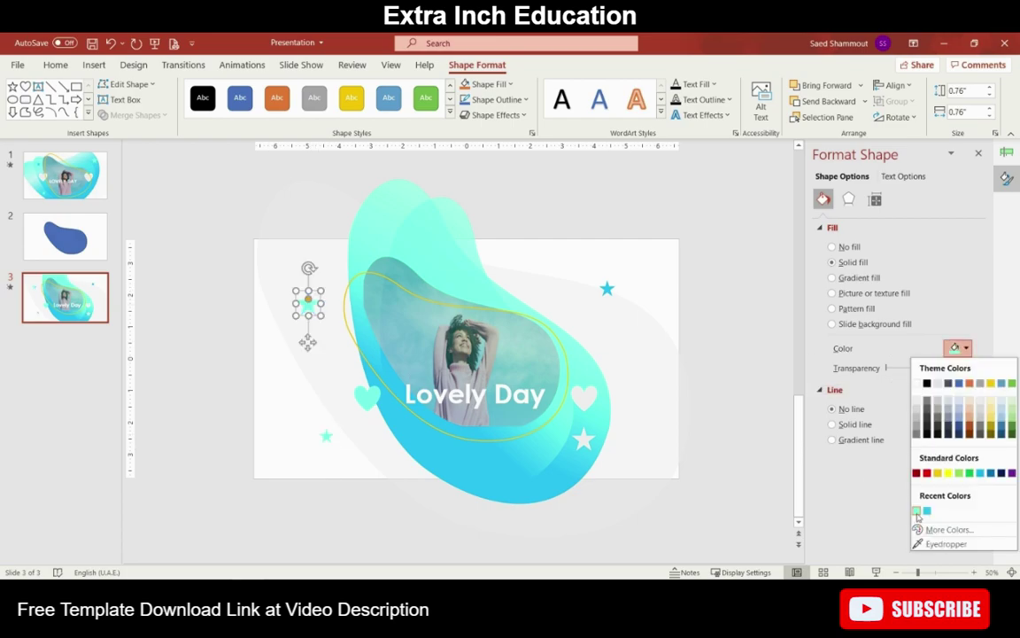
pyautogui.click(928, 511)
# Step: Play the slide show from the current slide to preview the blob animation with the hearts and stars
pyautogui.click(598, 226)
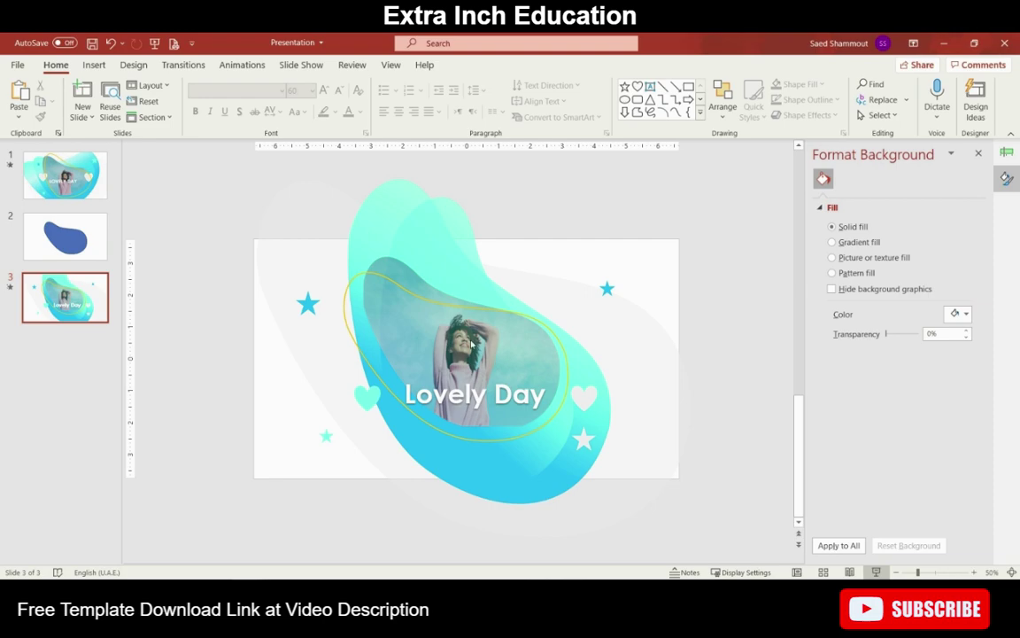
pyautogui.hotkey('shift', 'F5')
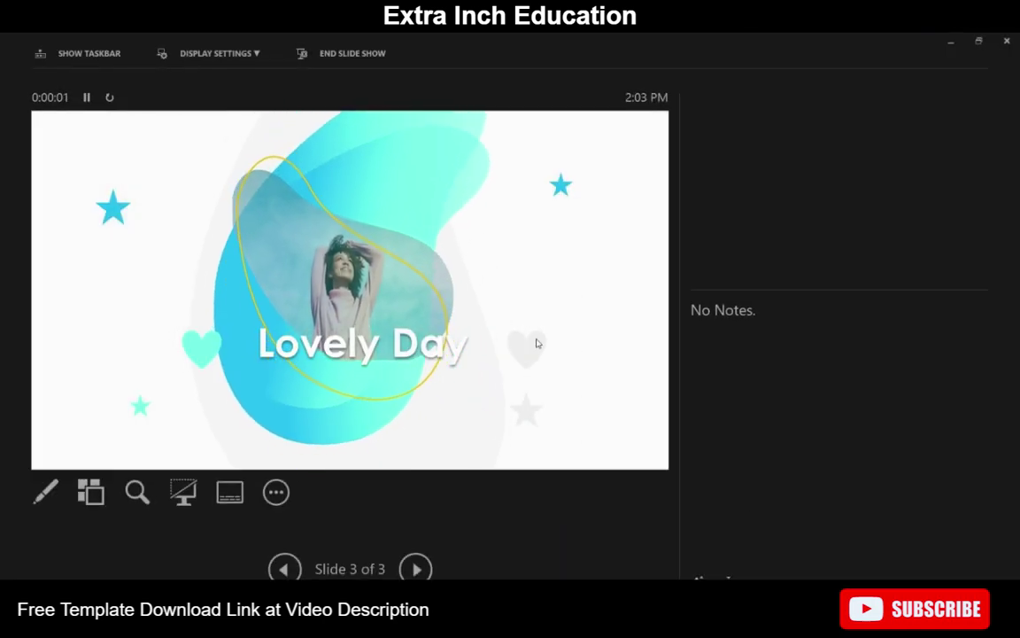